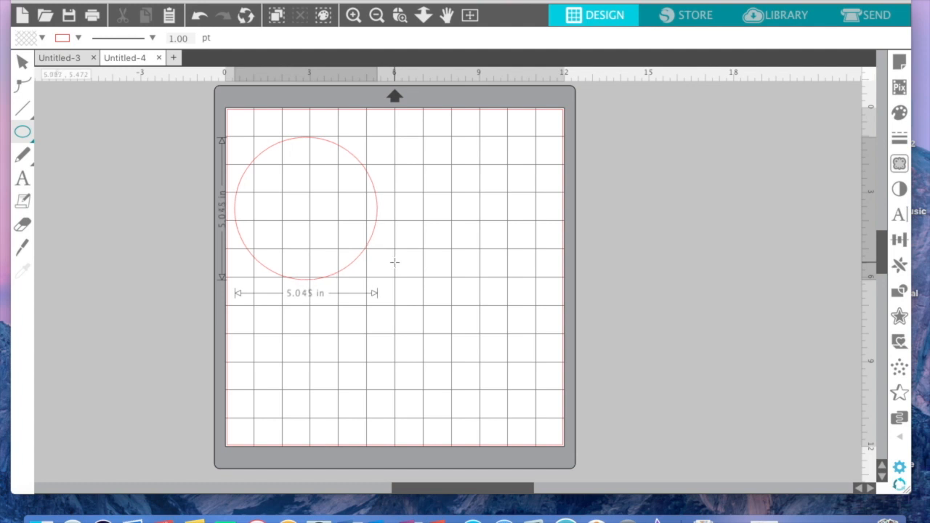
- Draw a circle about 5.05 in across in the page's upper left area and duplicate it to the right
drag(394, 263, 395, 263)
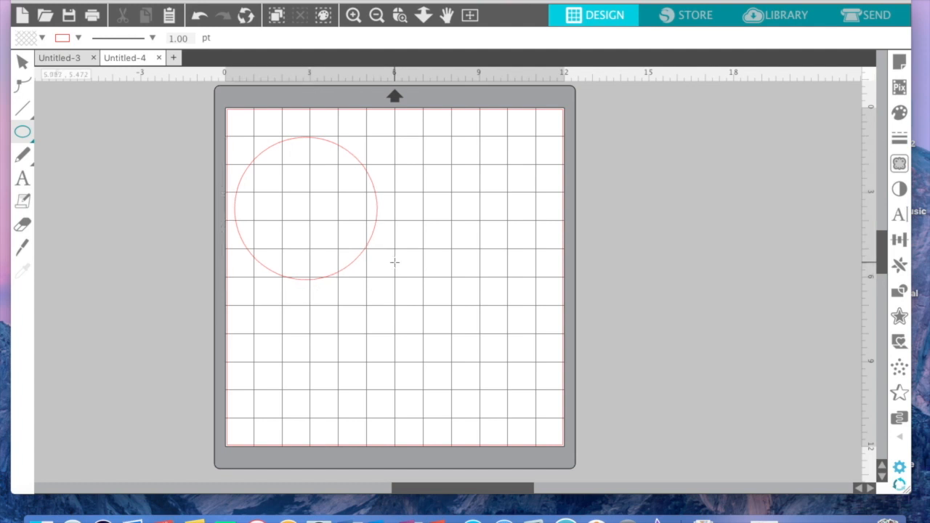
click(20, 64)
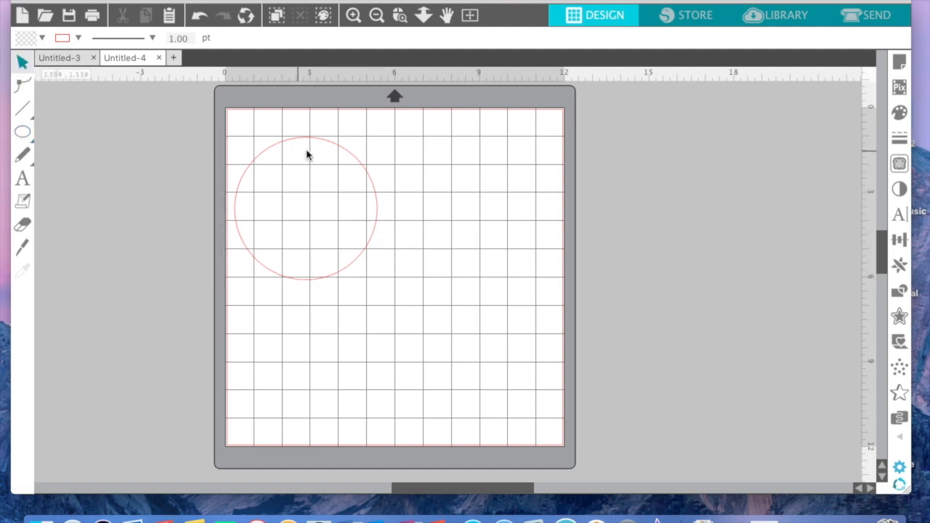
click(312, 141)
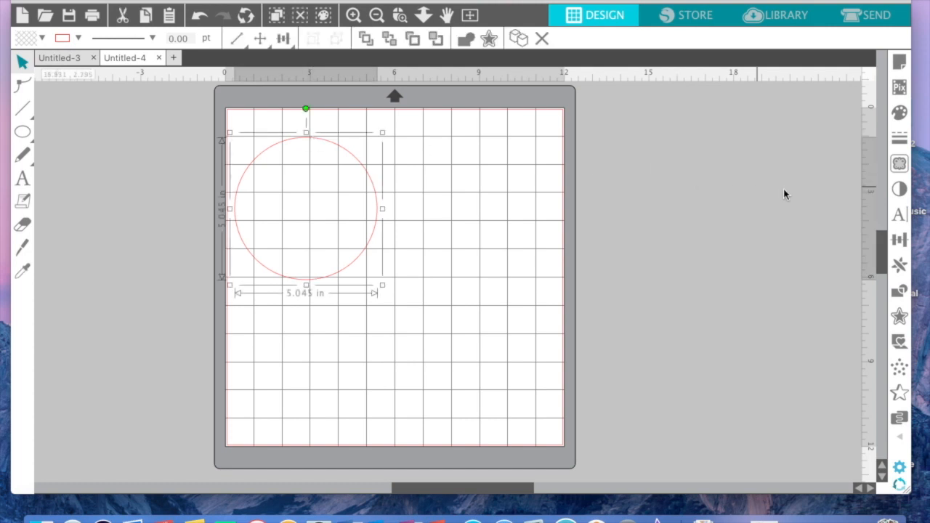
click(900, 265)
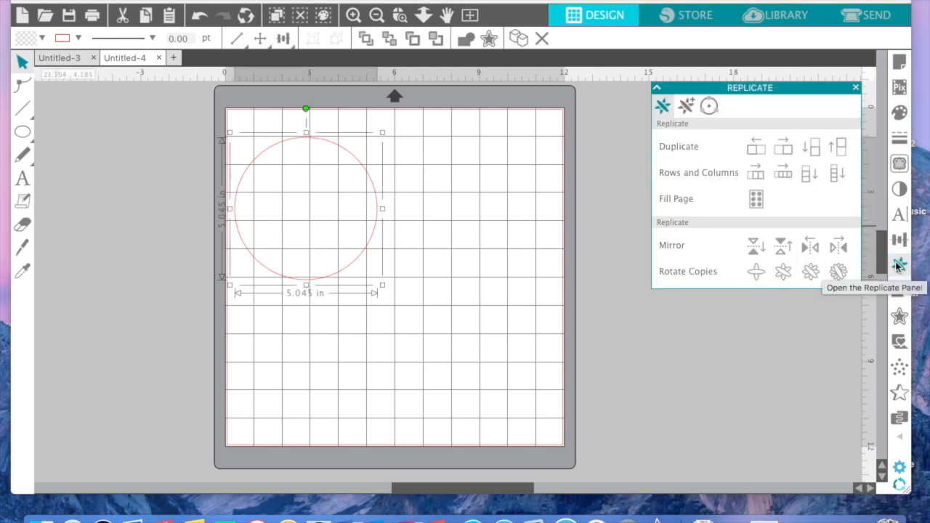
click(783, 149)
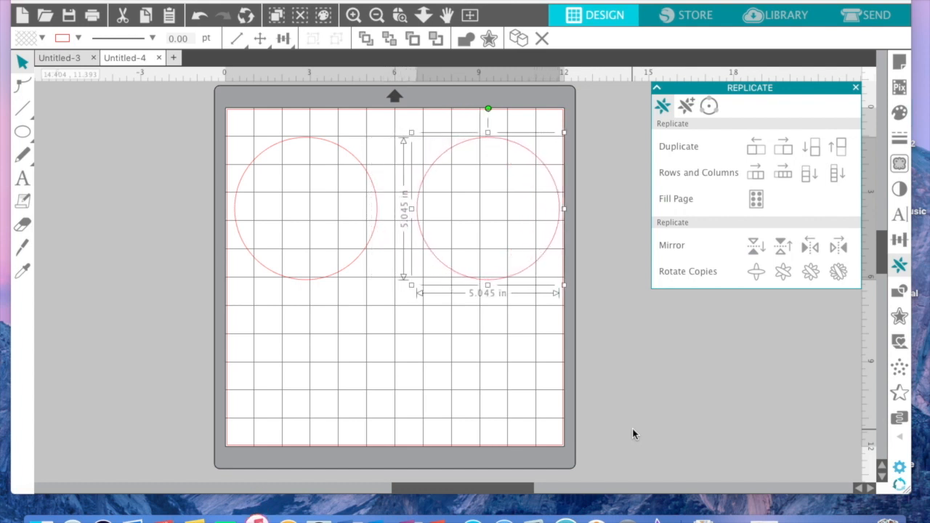
- Spread the two circles apart to opposite side edges of the page and align them by their horizontal middle line
drag(395, 348, 344, 268)
key(Left)
key(Left)
key(Left)
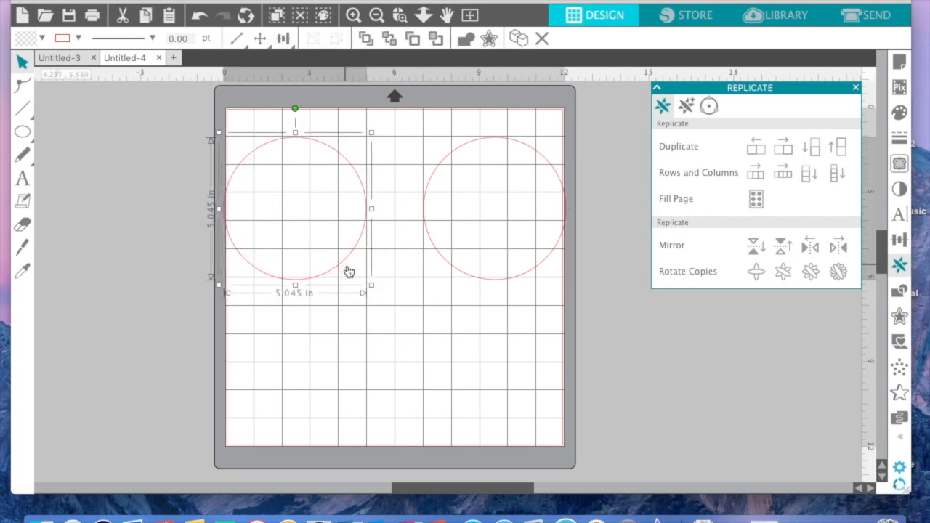
drag(490, 324, 299, 233)
click(283, 39)
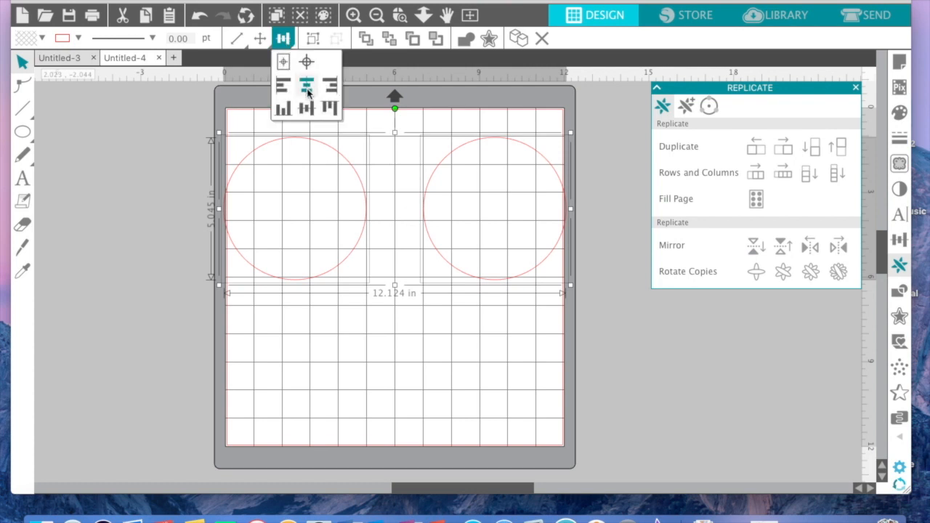
click(307, 107)
- Group the two circles and move the group up near the page's top edge
right_click(347, 183)
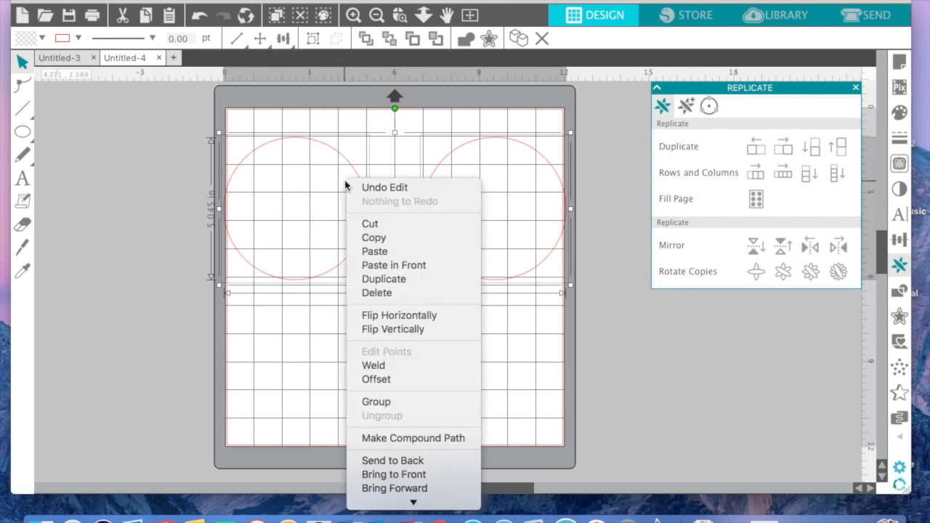
click(366, 402)
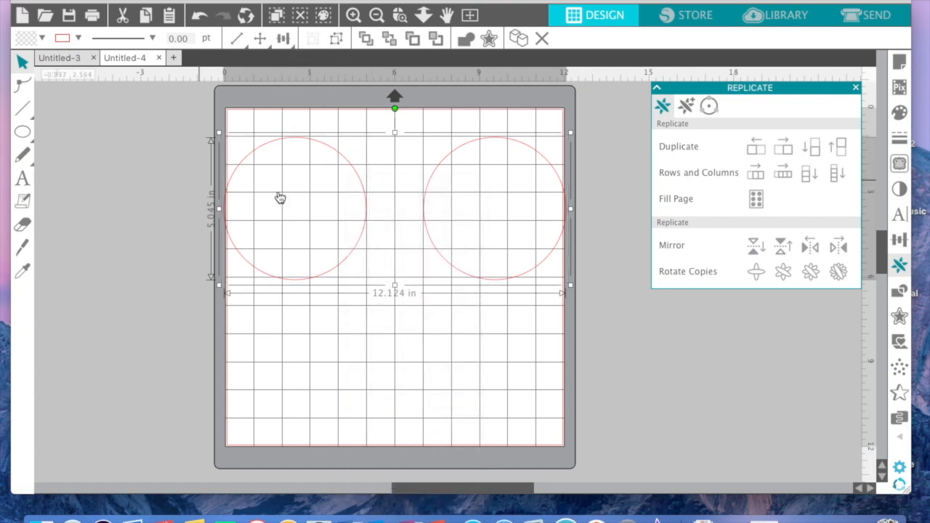
drag(366, 200, 362, 176)
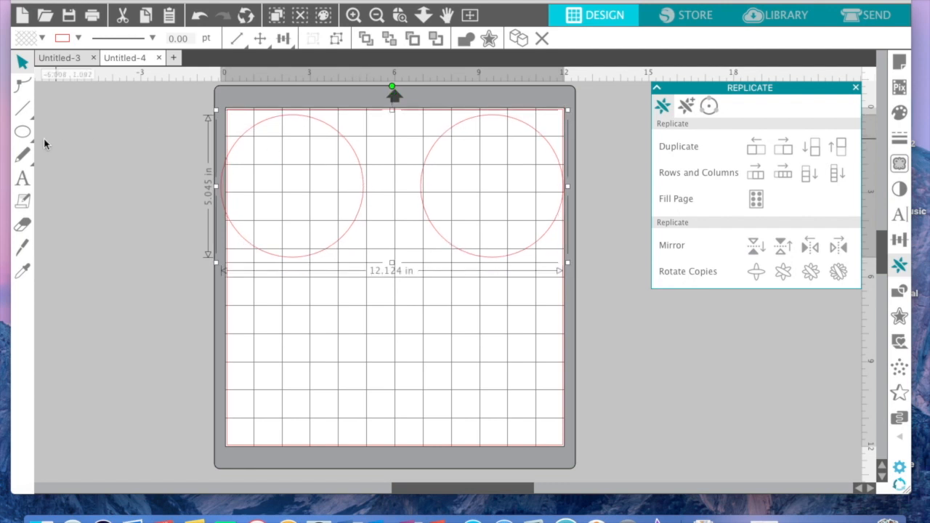
- Draw a larger circle about 7.4 in across below the two ear circles as the head
mouse_move(30, 136)
click(93, 133)
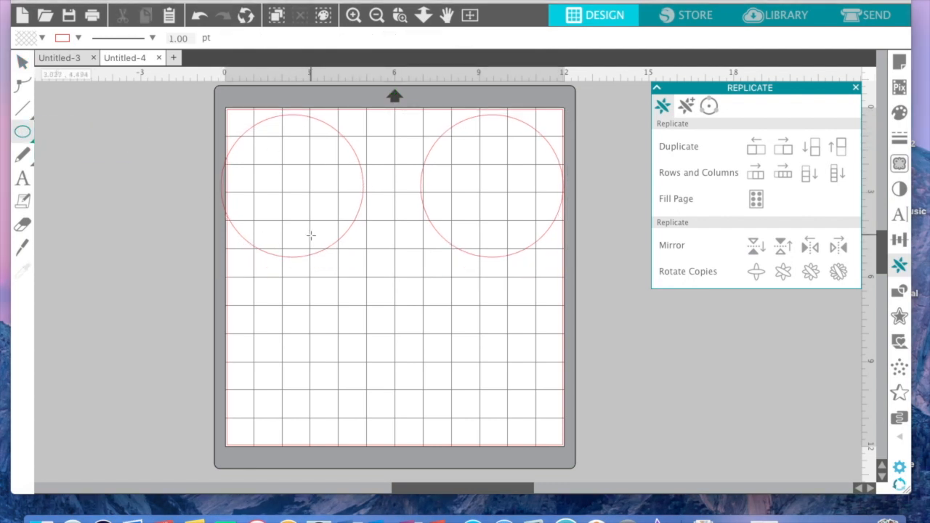
drag(311, 233, 543, 422)
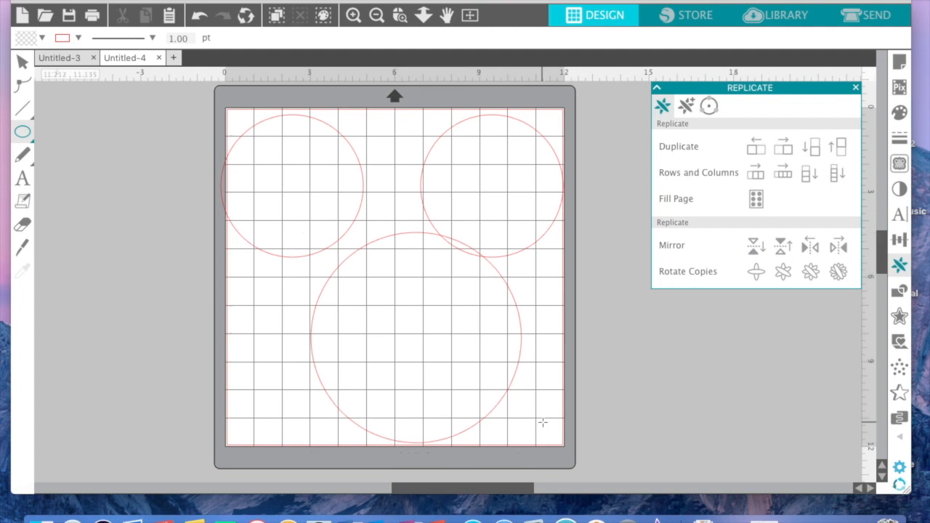
- Move the large circle up until it overlaps both ears and centre-align it horizontally with the ear group
click(22, 62)
drag(522, 374, 328, 213)
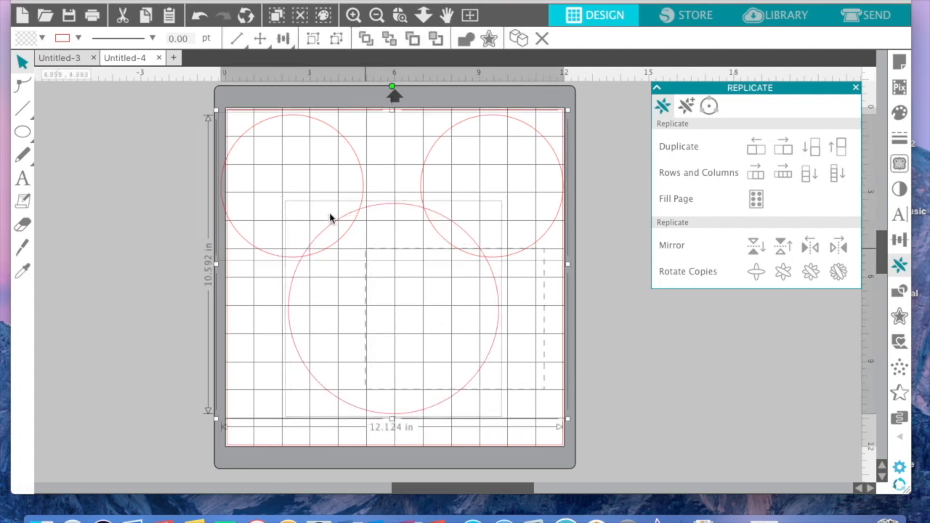
click(284, 39)
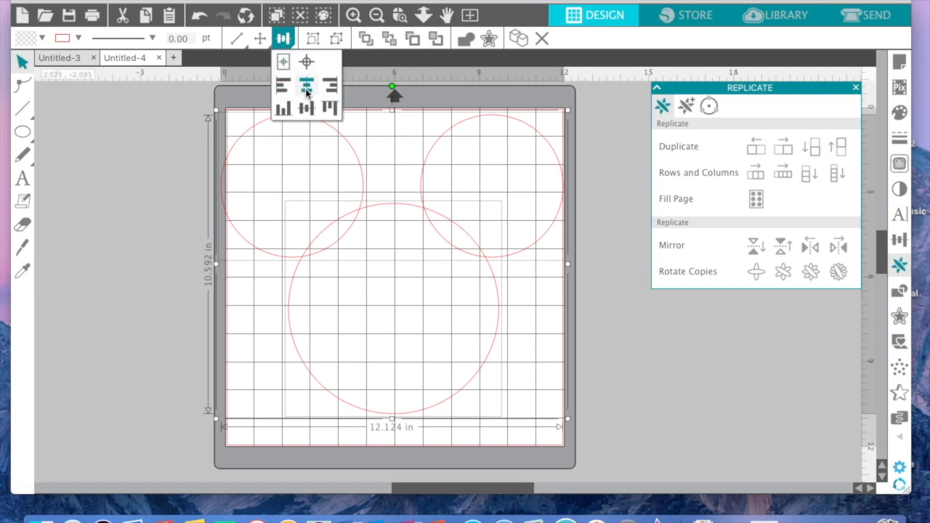
click(306, 87)
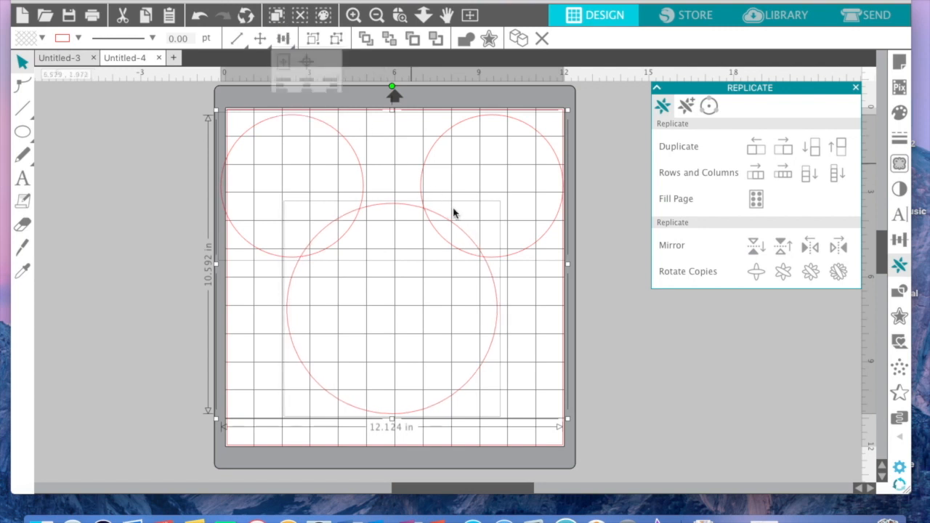
click(601, 310)
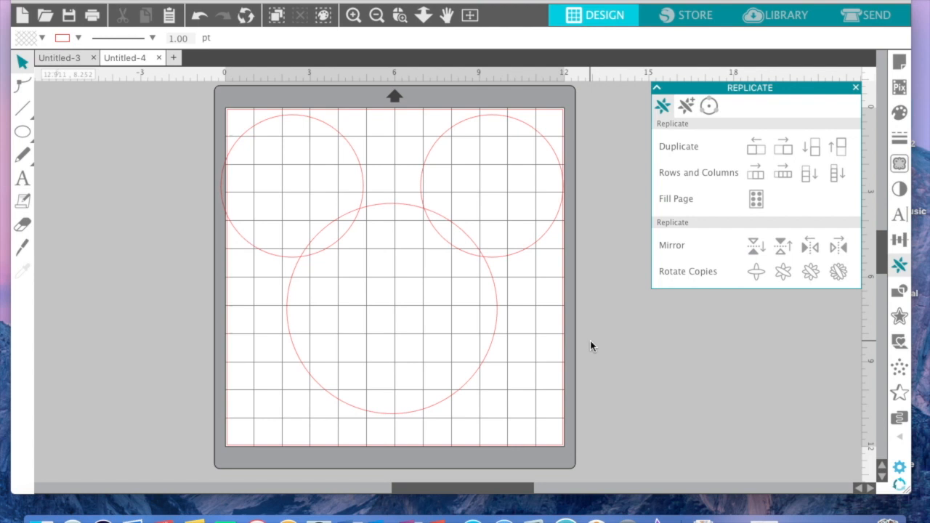
- Weld the ear circles and the large head circle into one mouse-head shape
drag(538, 385, 324, 253)
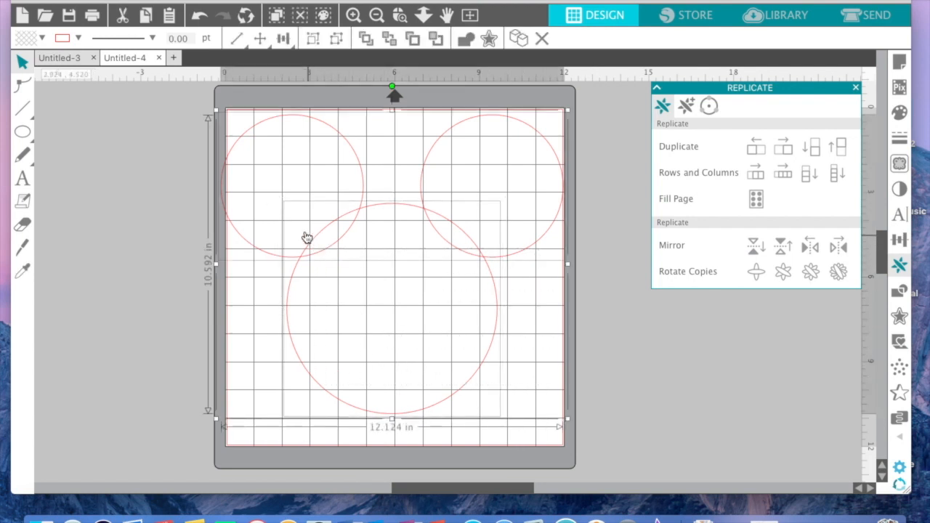
right_click(345, 219)
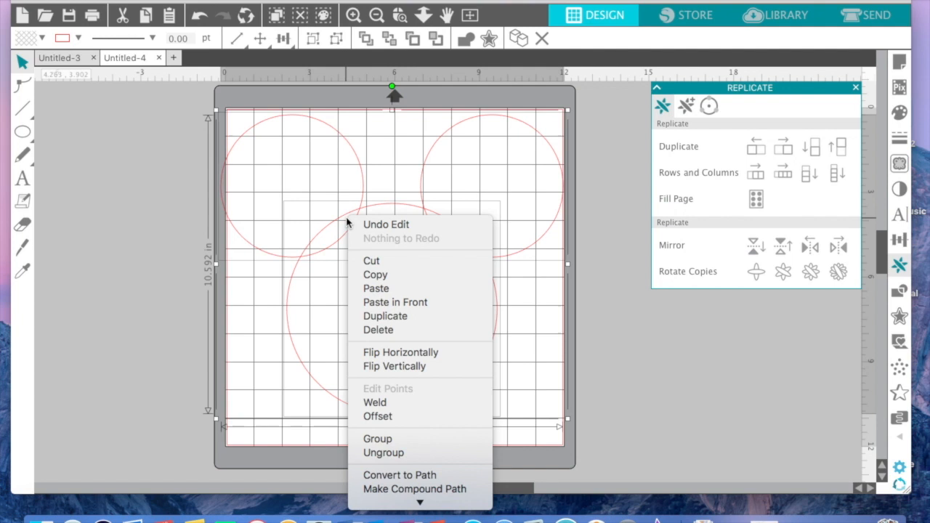
click(376, 403)
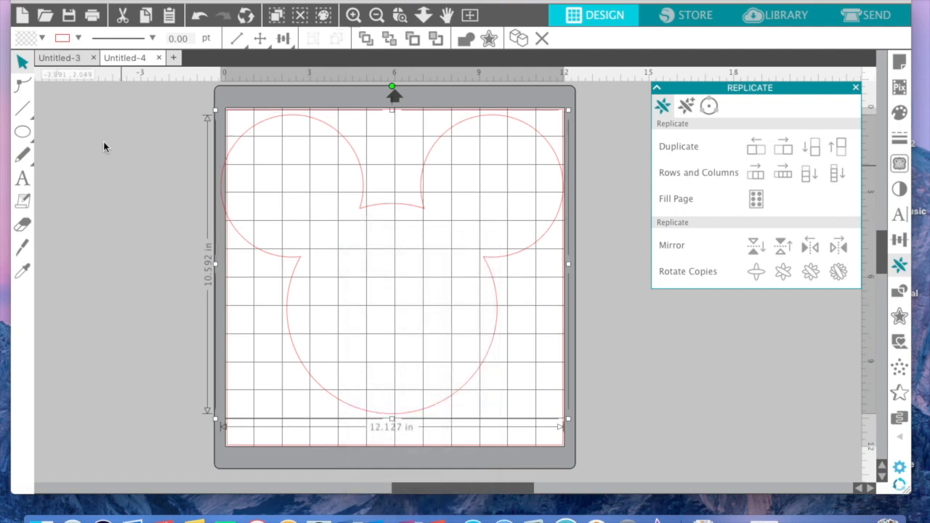
- Fill the welded mouse head with black and shift it slightly up and left
click(39, 37)
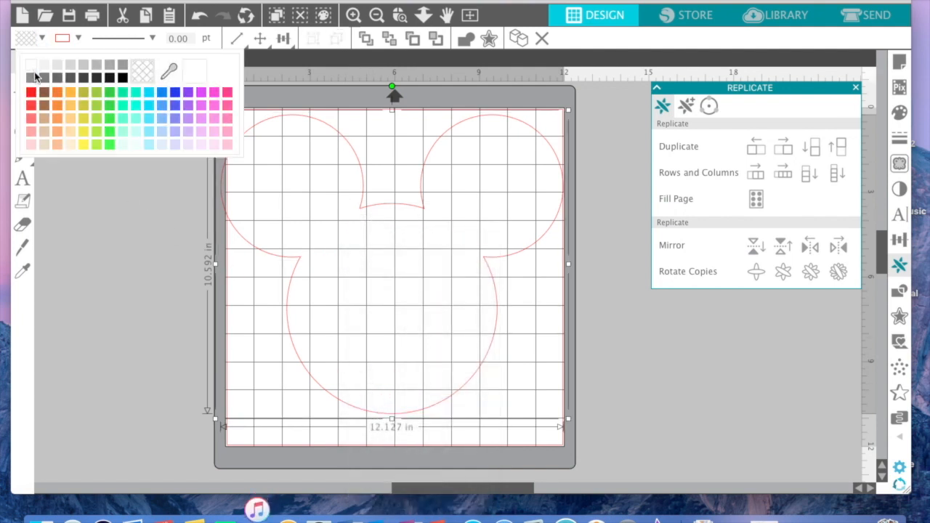
click(122, 77)
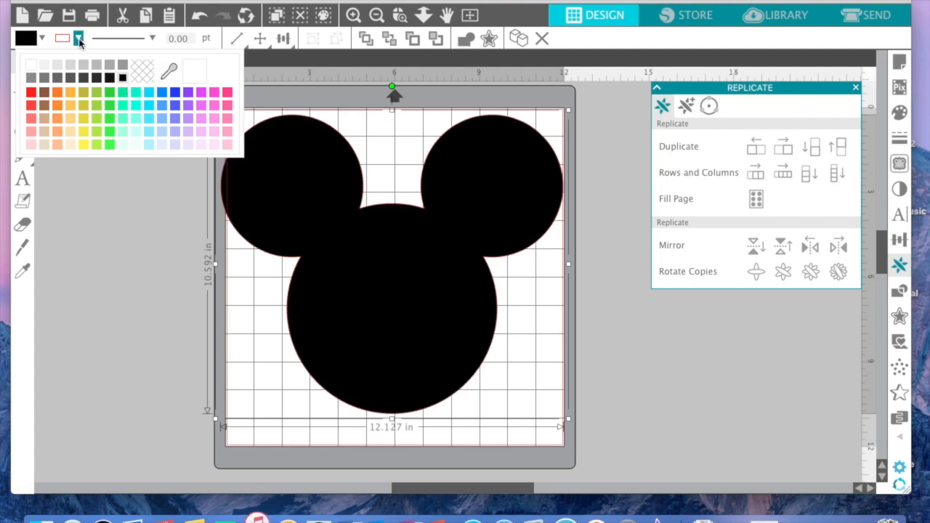
click(78, 39)
click(182, 244)
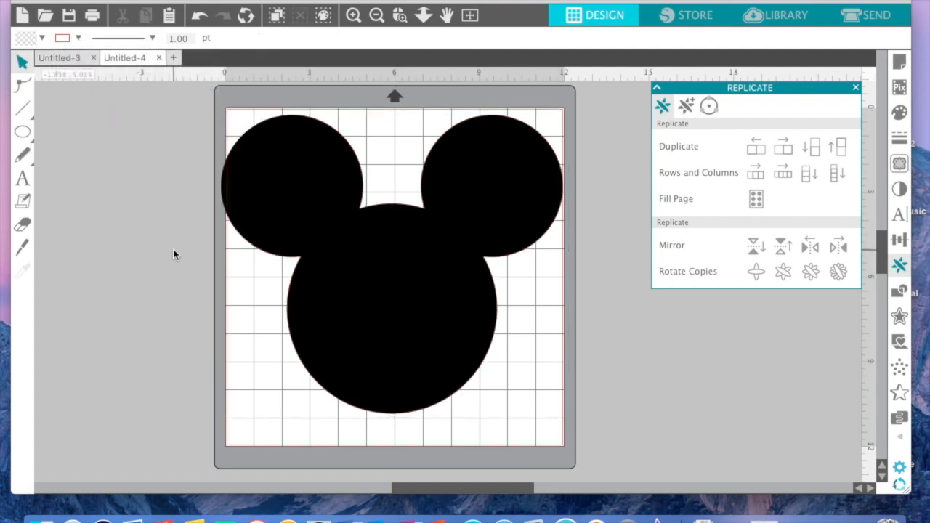
drag(334, 332, 329, 306)
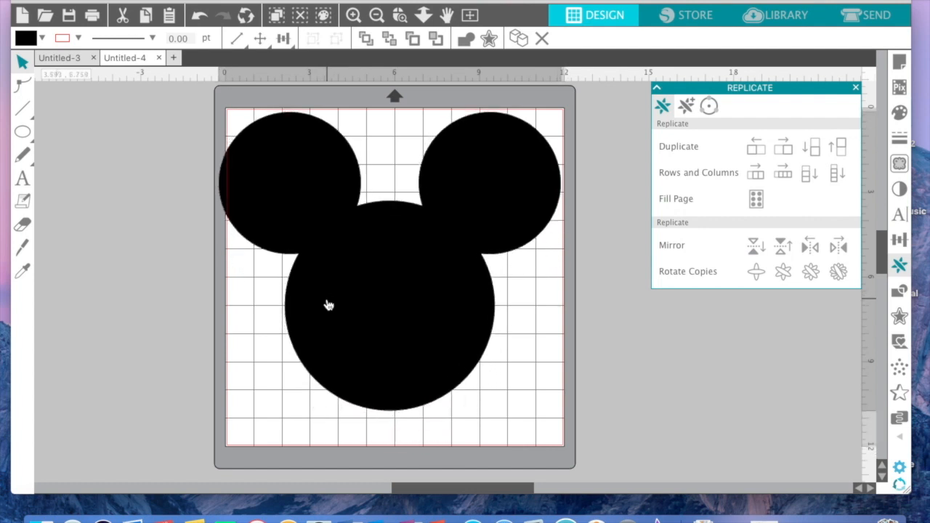
click(128, 347)
- Cut the mouse head in two with a straight horizontal Knife line just below the middle of the face
click(21, 249)
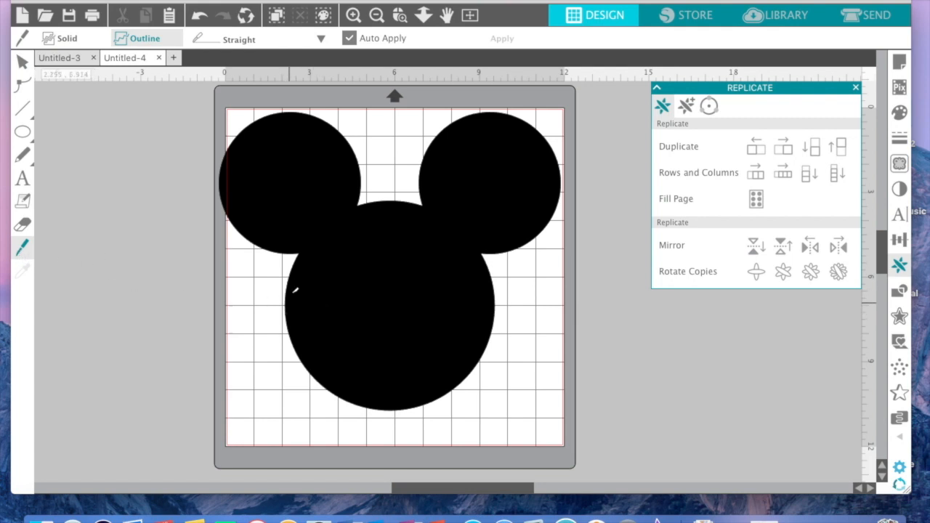
drag(285, 316, 514, 320)
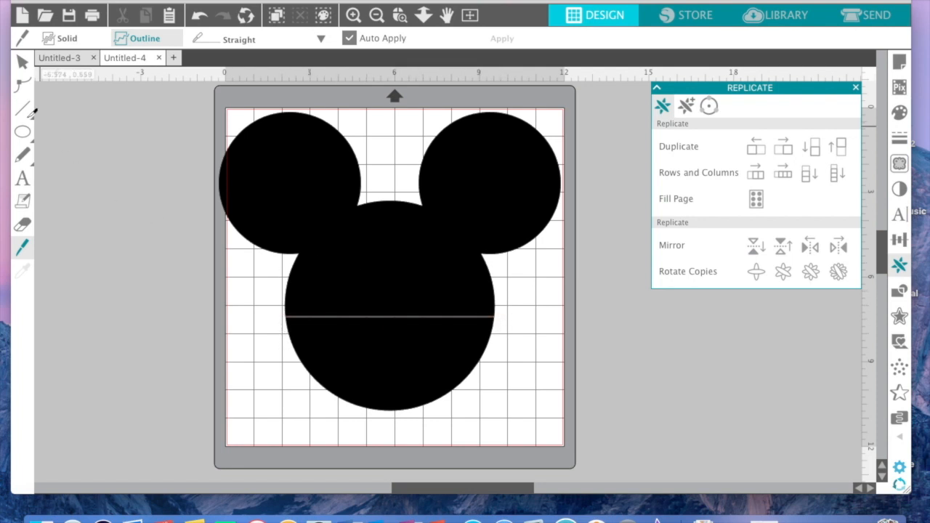
click(21, 62)
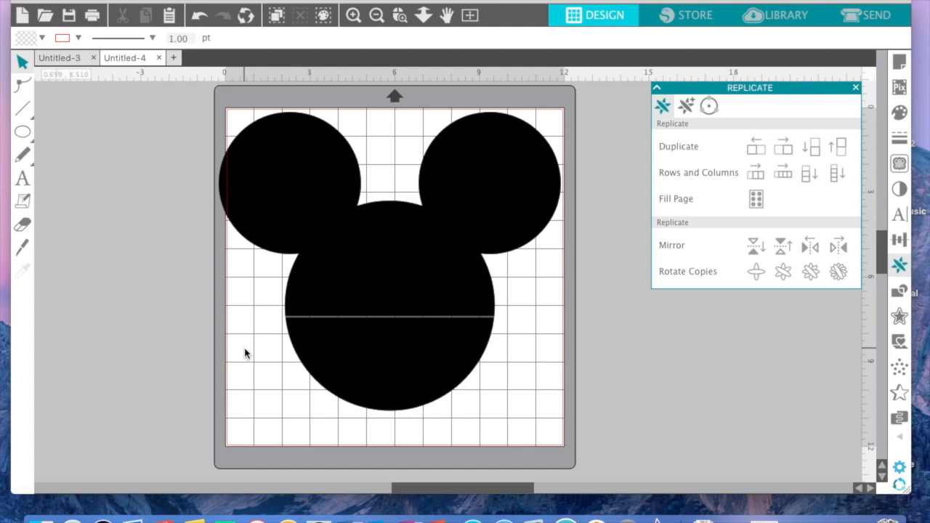
- Fill the cut-off lower part of the head with red
click(301, 342)
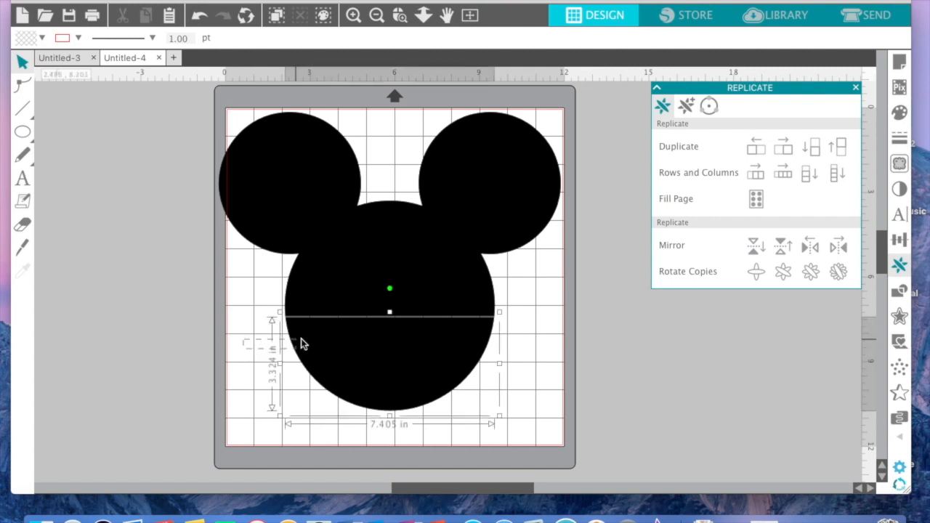
click(41, 38)
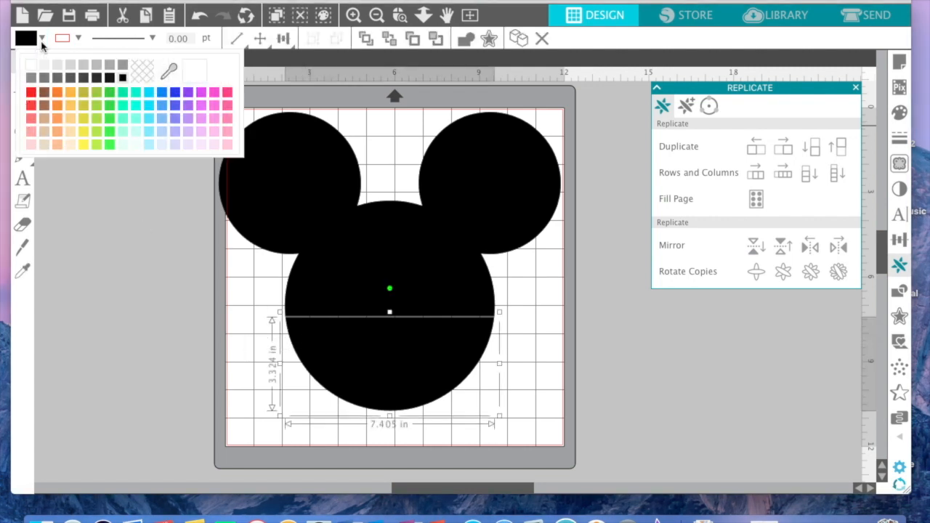
click(31, 93)
click(119, 265)
click(118, 265)
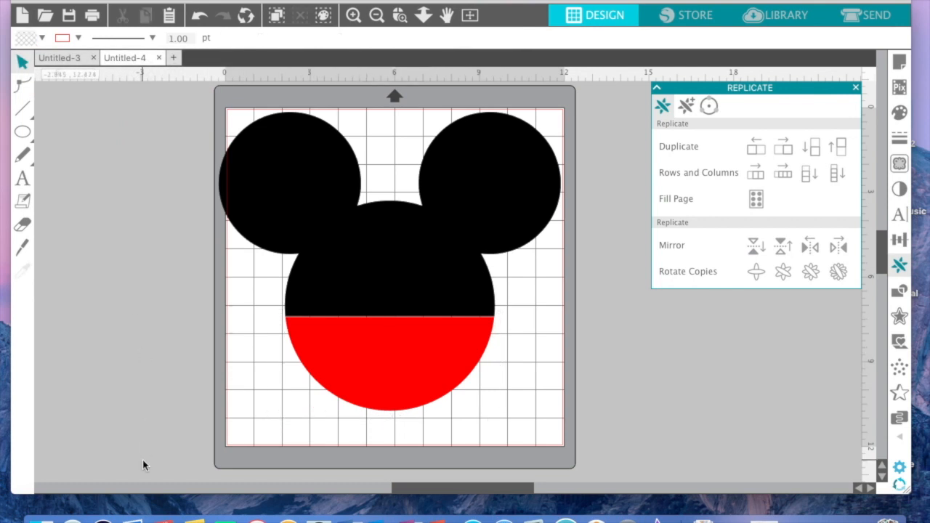
- Draw a small upright ellipse about 0.75 in wide and 1.26 in tall beside the red part of the head
mouse_move(23, 133)
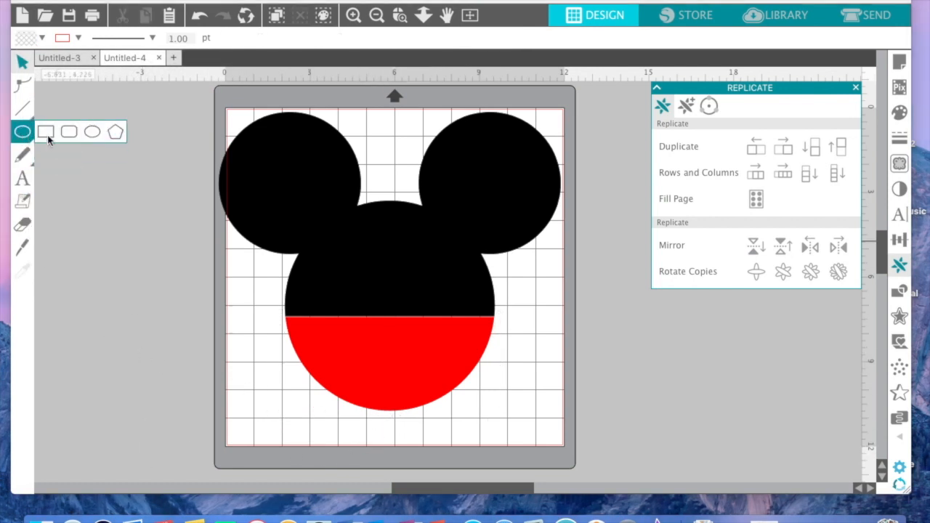
click(92, 132)
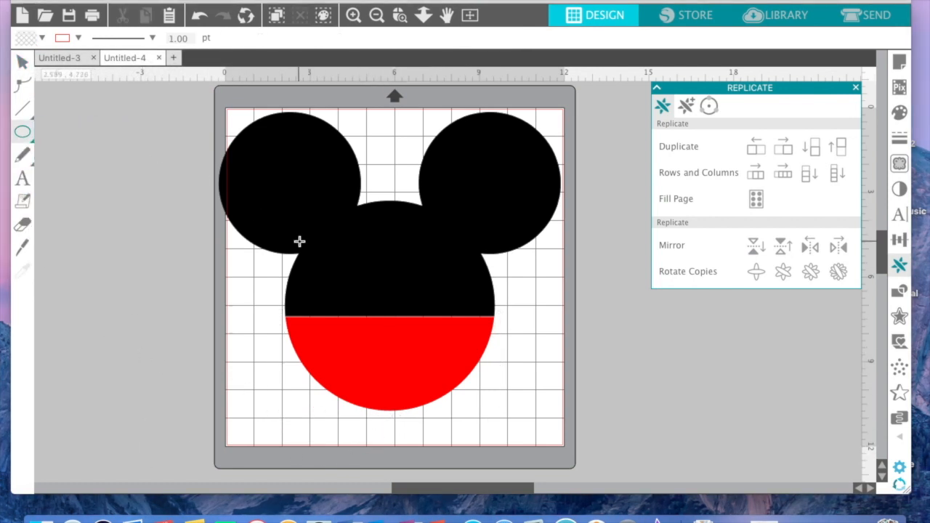
drag(236, 330, 257, 365)
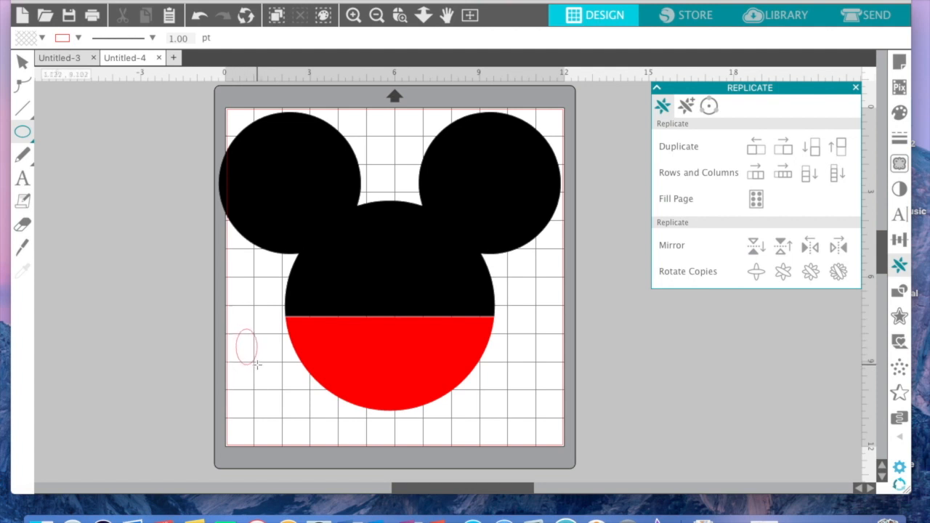
- Fill the small ellipse beside the head with white and make its outline transparent
click(43, 39)
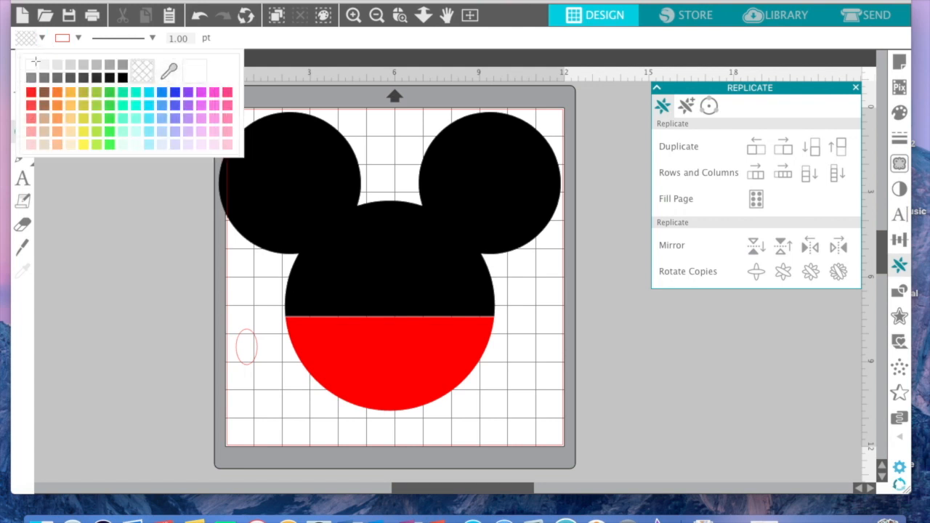
click(77, 40)
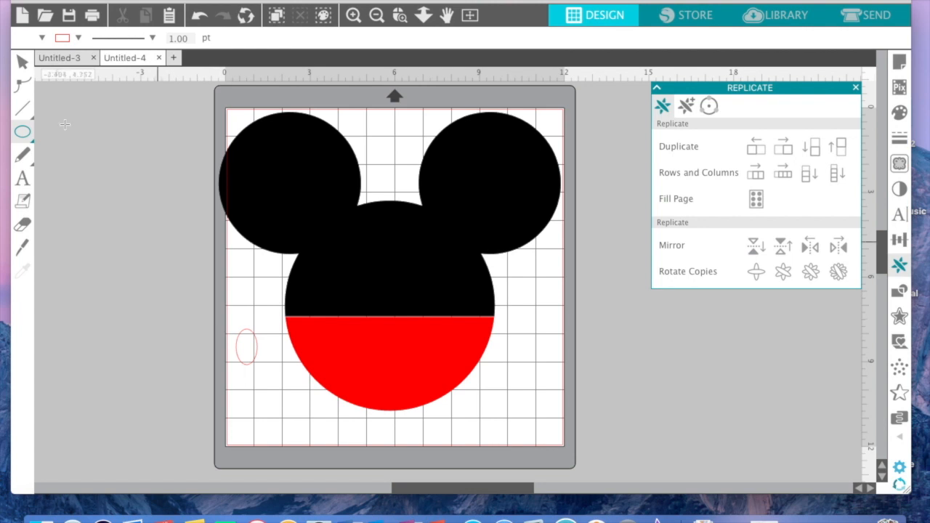
click(22, 62)
click(248, 333)
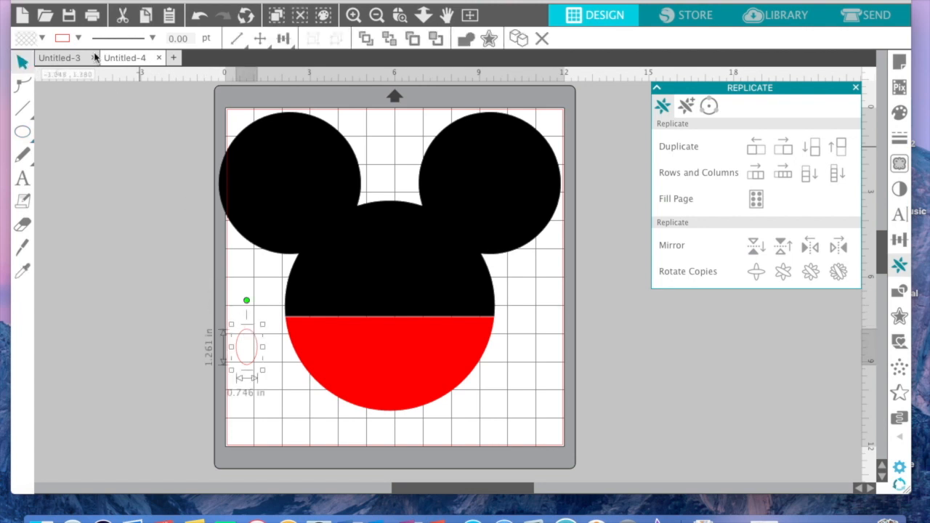
click(42, 38)
click(34, 67)
click(78, 38)
click(178, 70)
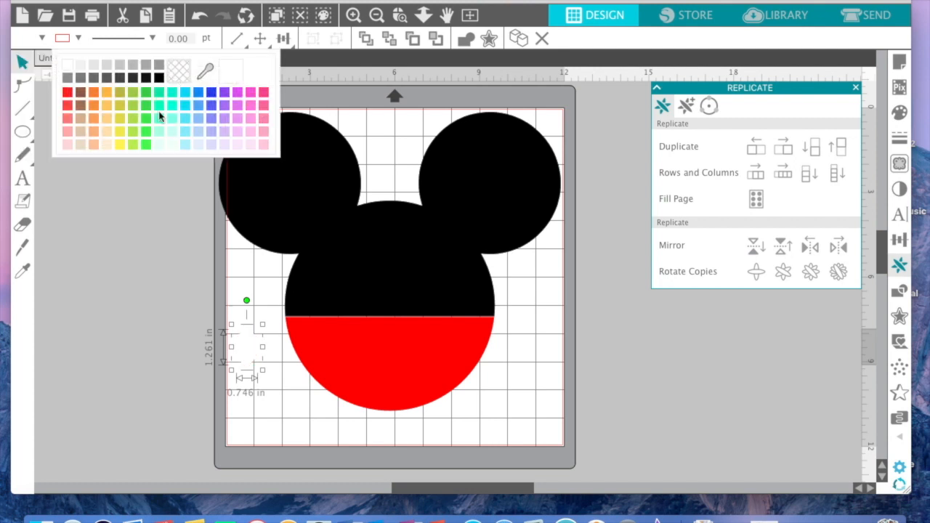
- Move the white oval onto the upper middle of the red part and duplicate it to the right
mouse_move(249, 348)
mouse_down()
mouse_move(330, 356)
mouse_move(384, 343)
mouse_up()
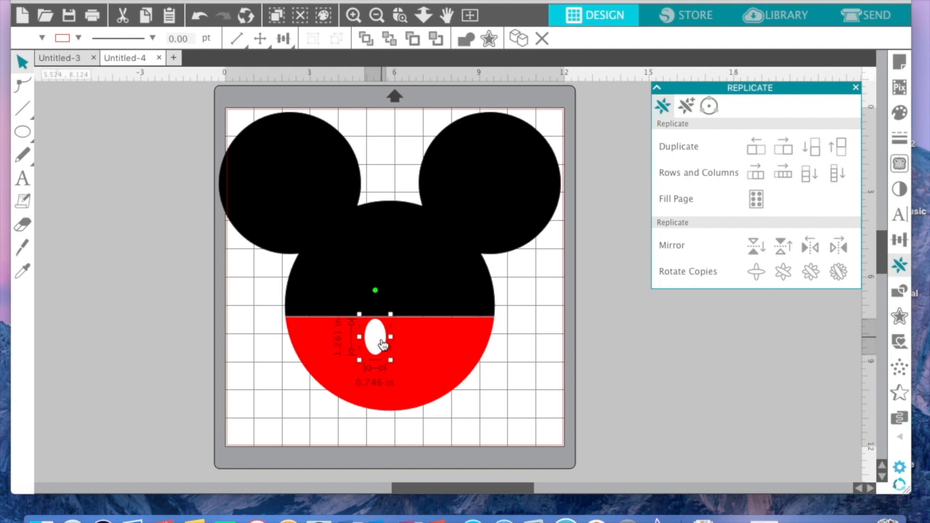
drag(383, 344, 382, 346)
click(783, 148)
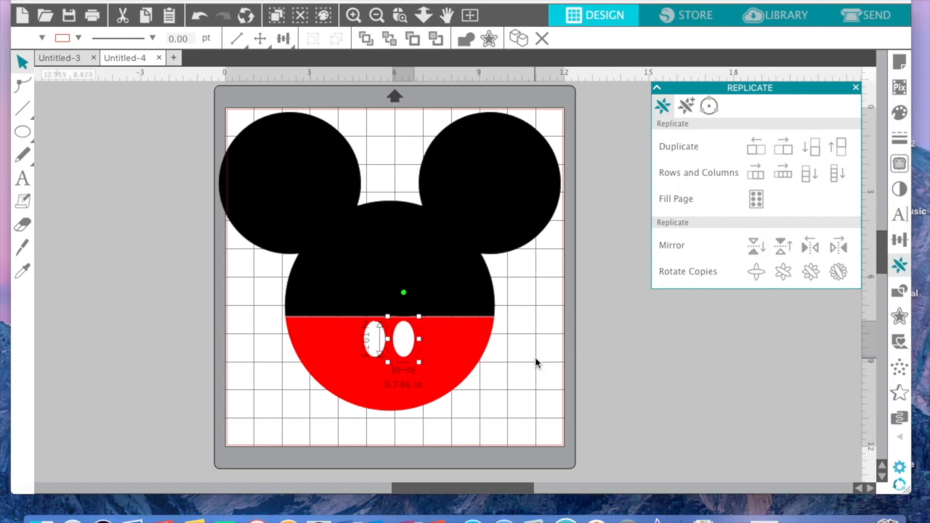
- Group the two white ovals into one button object
click(532, 376)
click(377, 343)
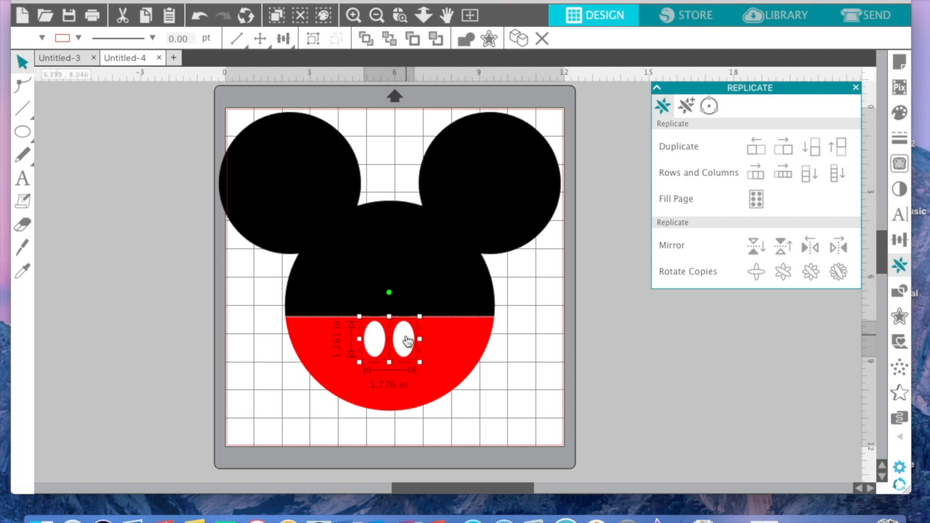
right_click(407, 341)
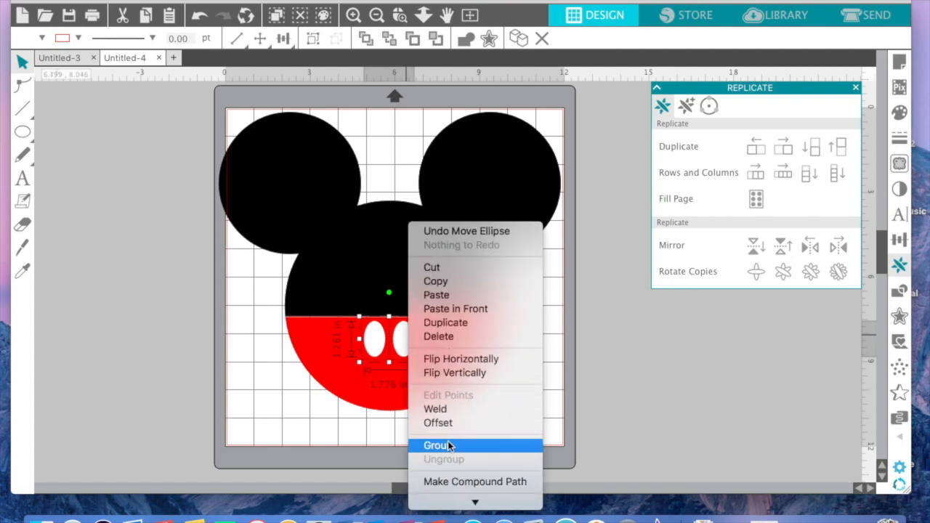
click(447, 445)
- Center the grouped white buttons horizontally on the red part of the head
drag(472, 423, 391, 348)
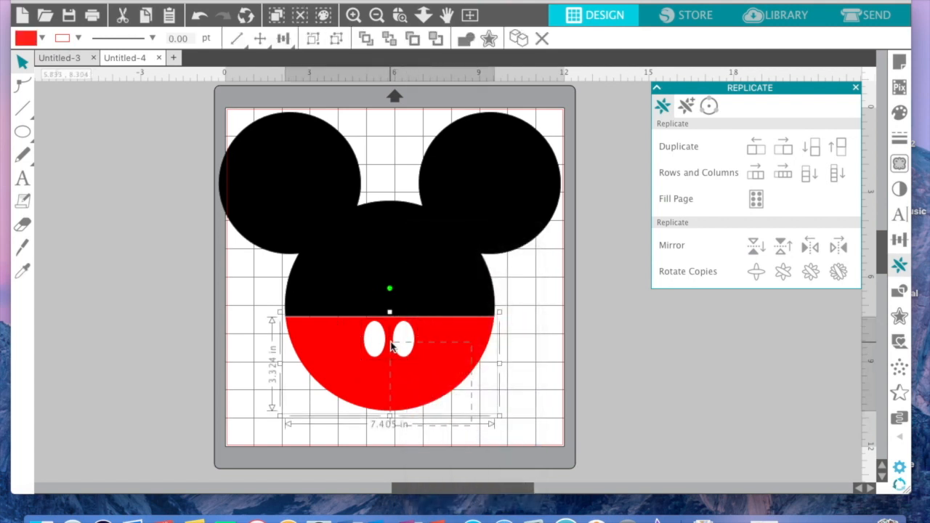
click(283, 38)
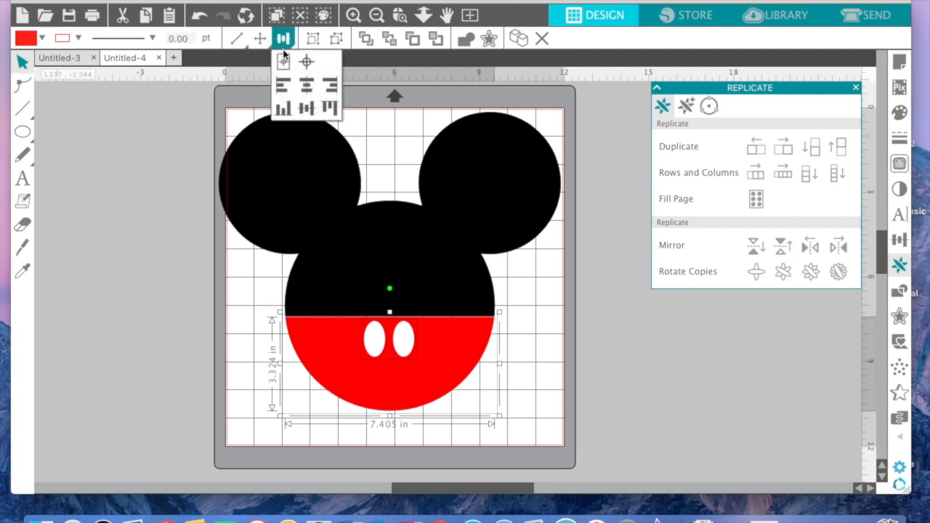
click(306, 91)
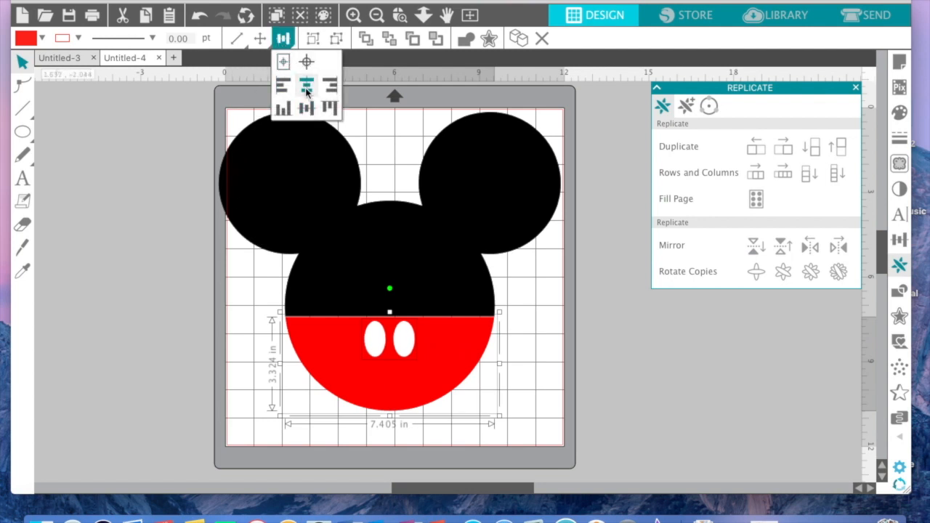
click(527, 387)
- Group all parts of the mouse head and move the group slightly up and left
drag(535, 402, 234, 165)
right_click(261, 169)
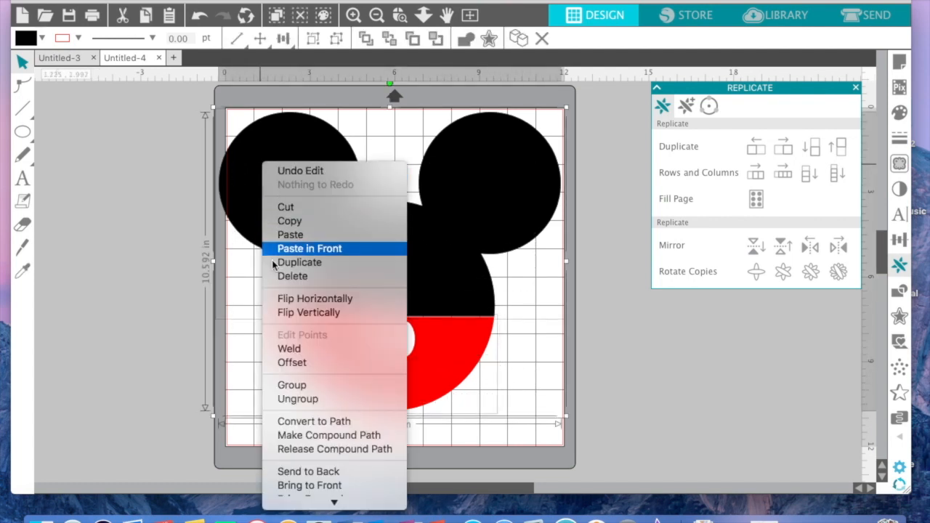
click(276, 386)
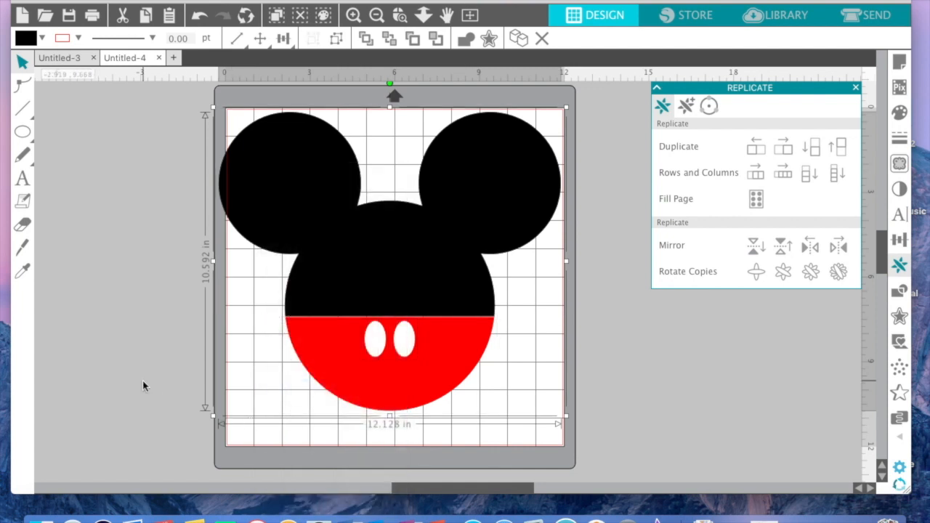
drag(391, 315, 388, 284)
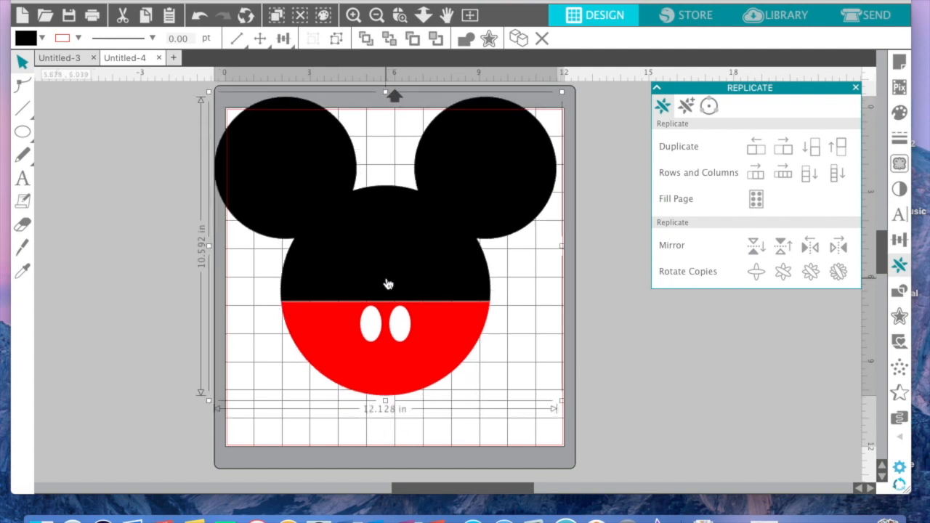
click(440, 428)
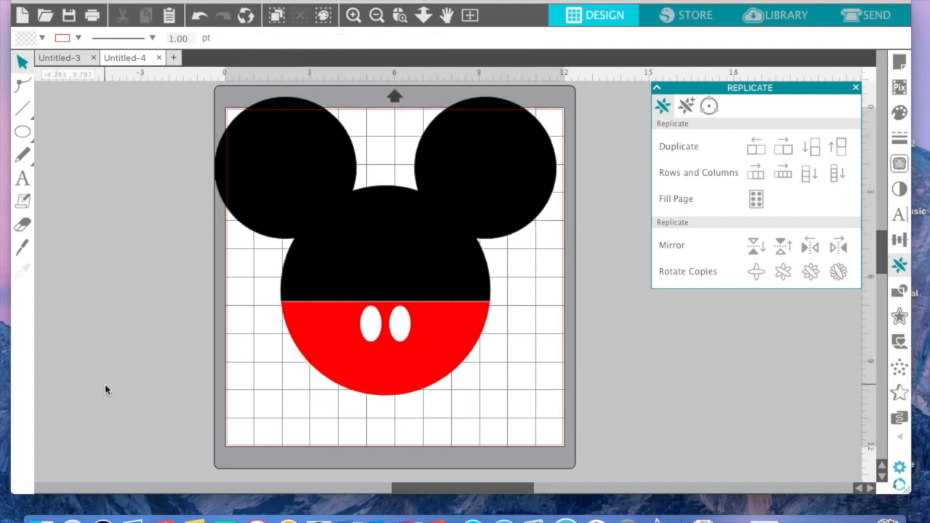
- Draw an unfilled circle about 8.53 in wide around the face of the mouse head
mouse_move(22, 135)
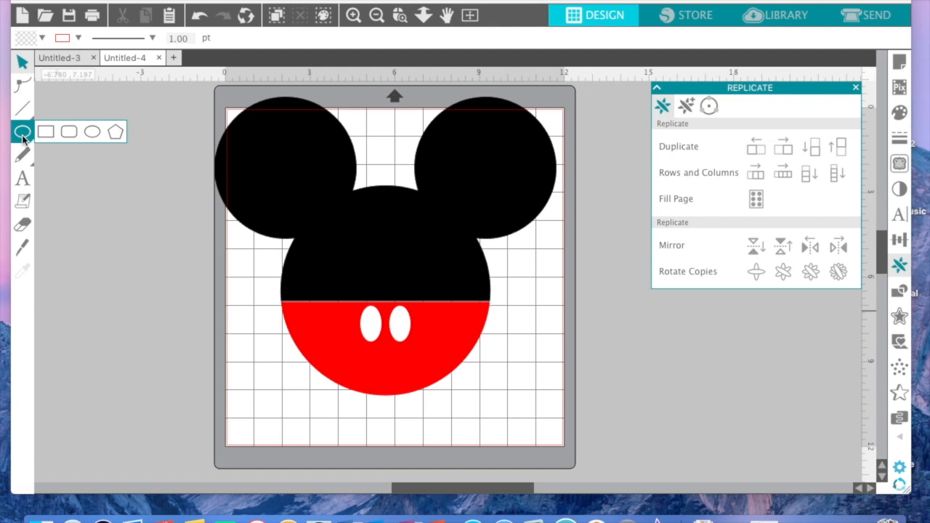
click(92, 132)
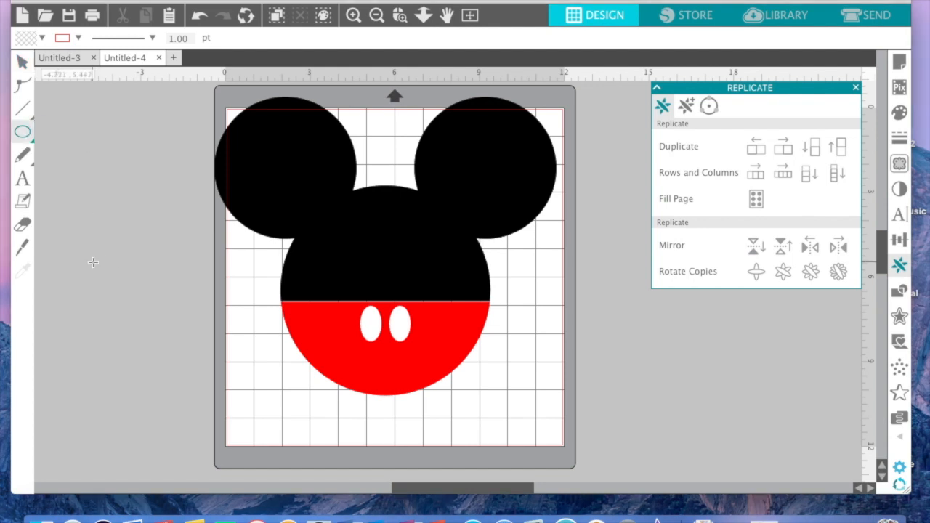
drag(263, 187, 506, 424)
- Scale the circle around the face proportionally to 8.275 in wide and high
click(22, 62)
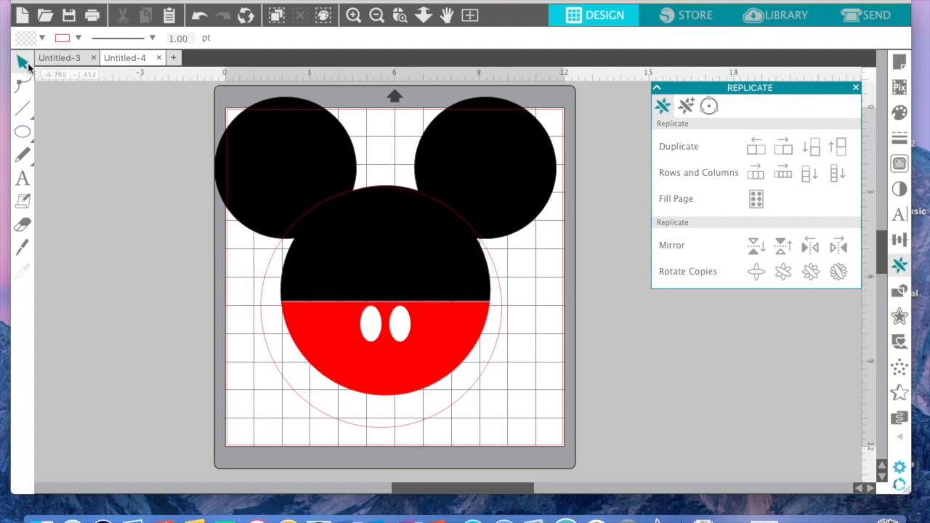
click(503, 306)
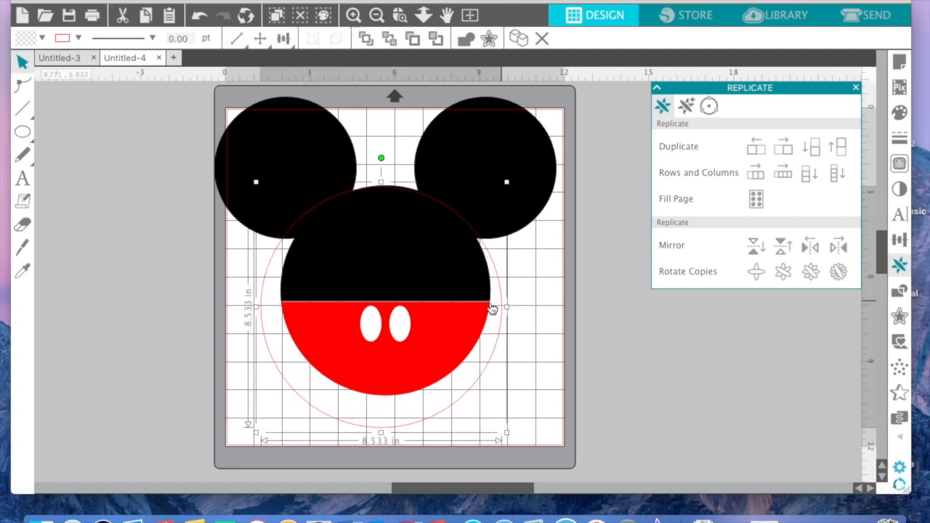
click(900, 240)
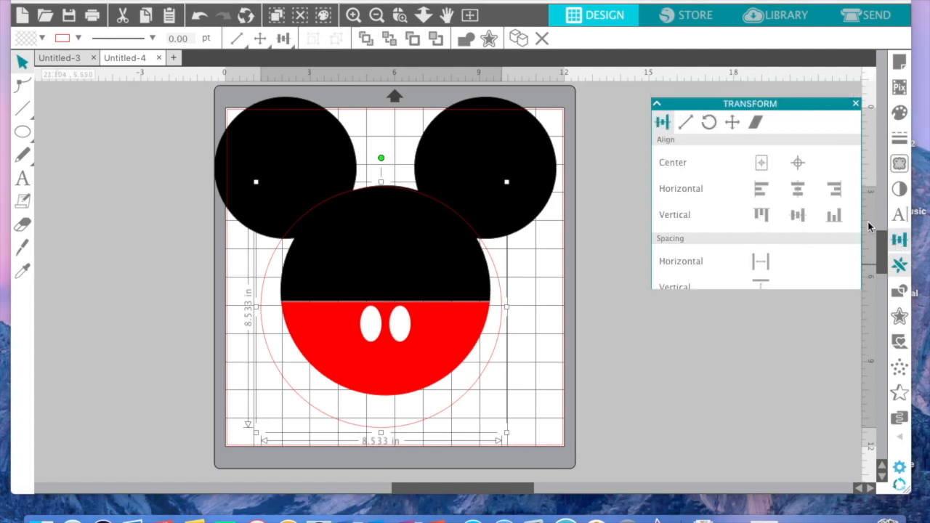
click(685, 107)
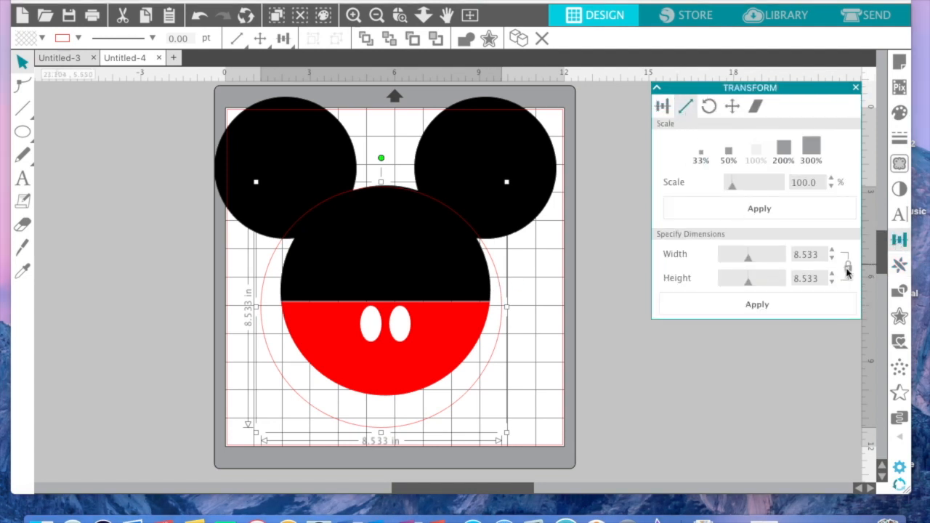
double_click(818, 256)
text(8.275)
key(Return)
click(525, 346)
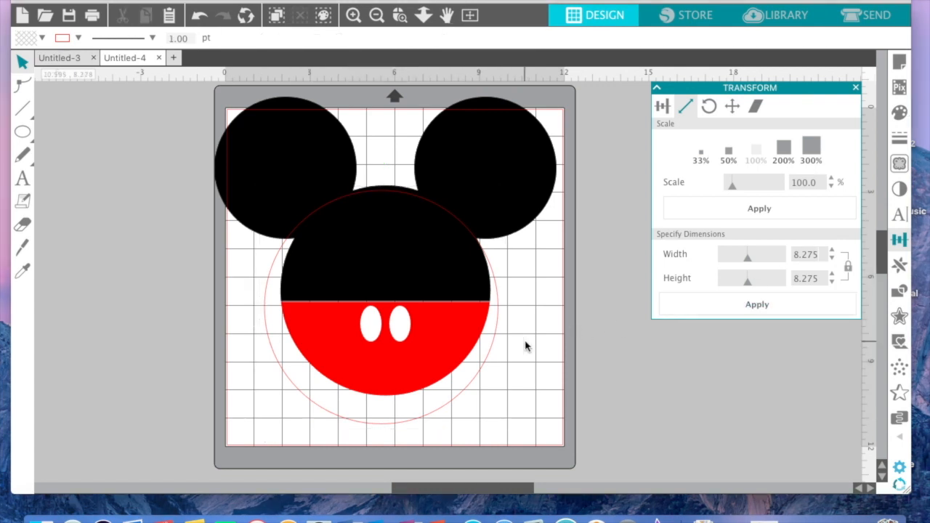
- Position the circle evenly around the face, center it horizontally with the mouse head and shift it slightly down
drag(500, 337, 501, 331)
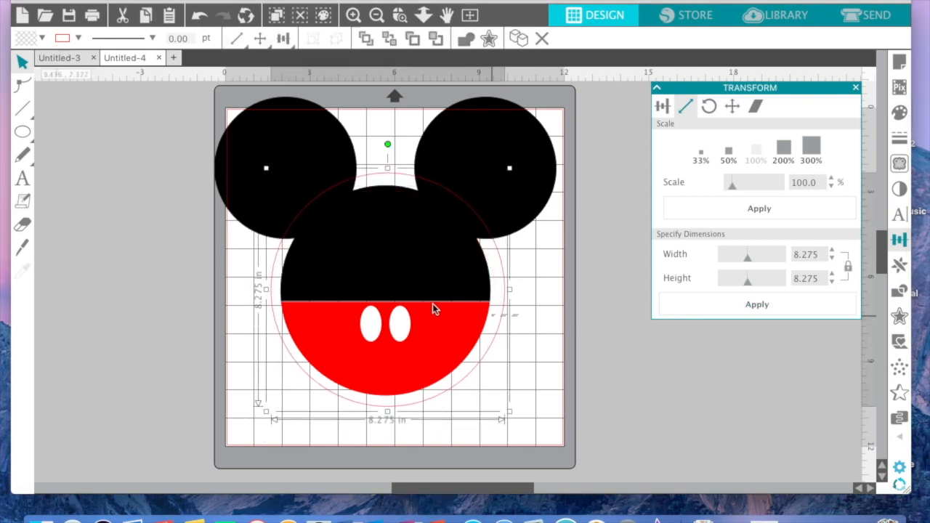
shift+click(362, 287)
mouse_move(281, 45)
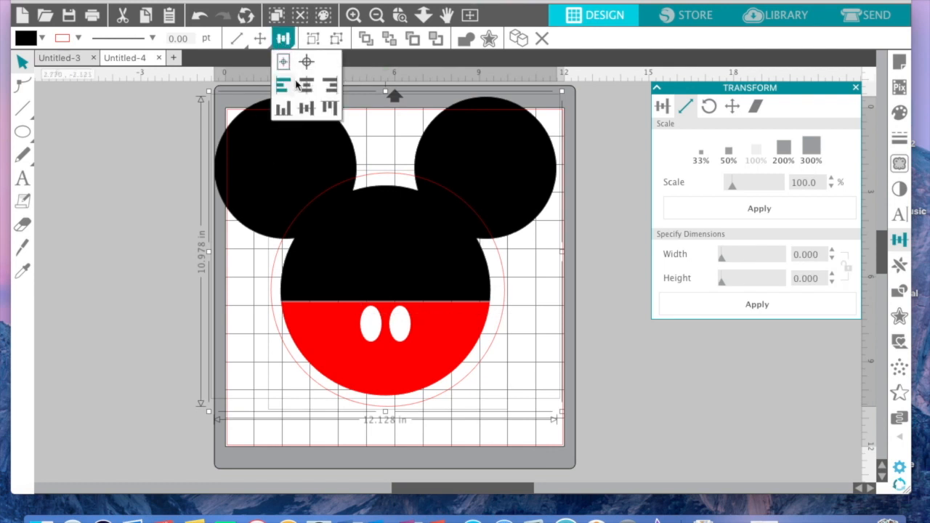
click(304, 86)
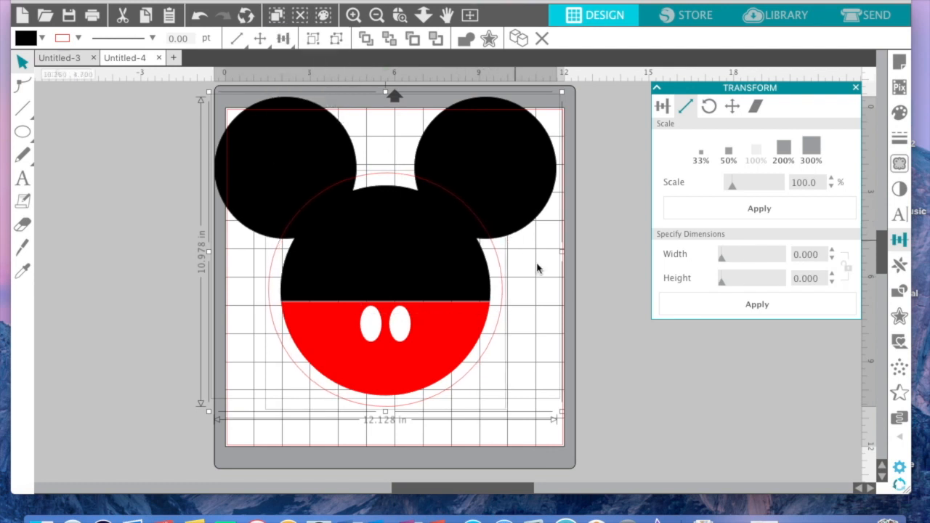
click(593, 293)
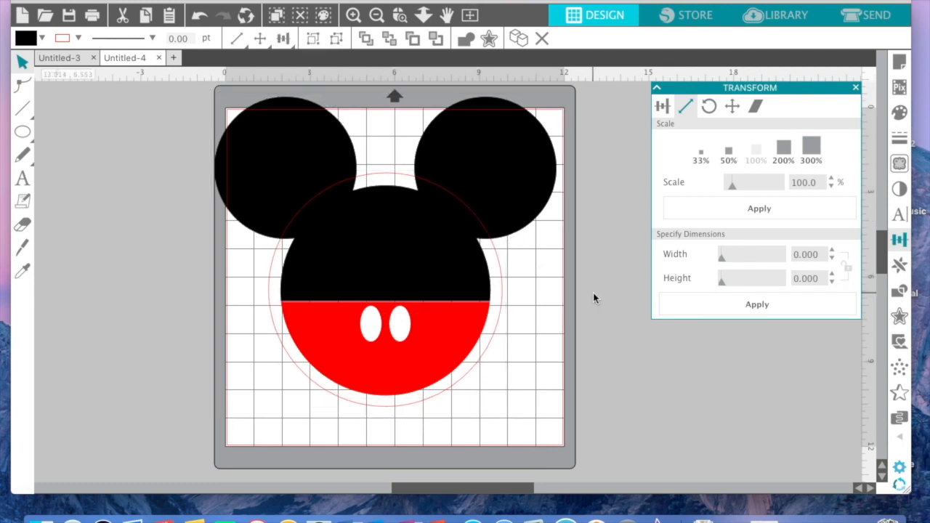
click(385, 412)
drag(384, 411, 387, 414)
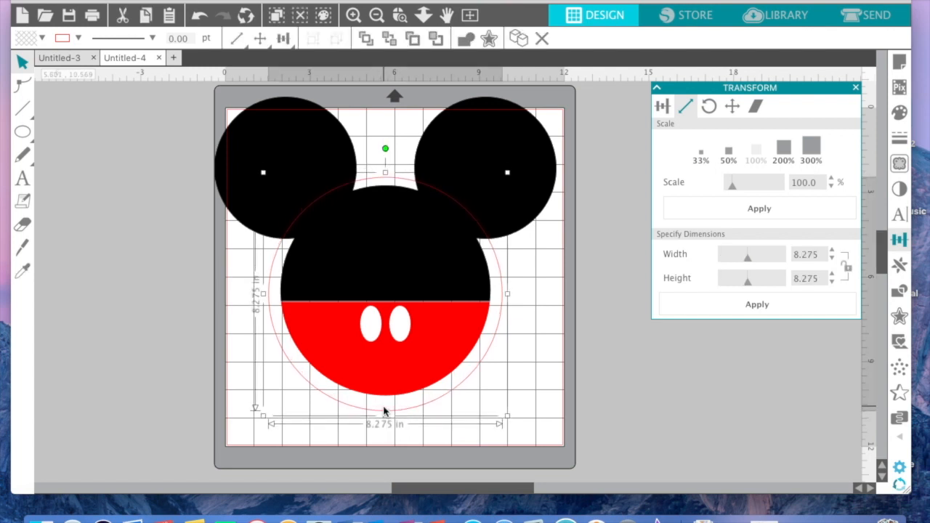
- Add the text "Disney Family Vacation" below the head and widen its text box to fit one line
click(23, 180)
click(254, 429)
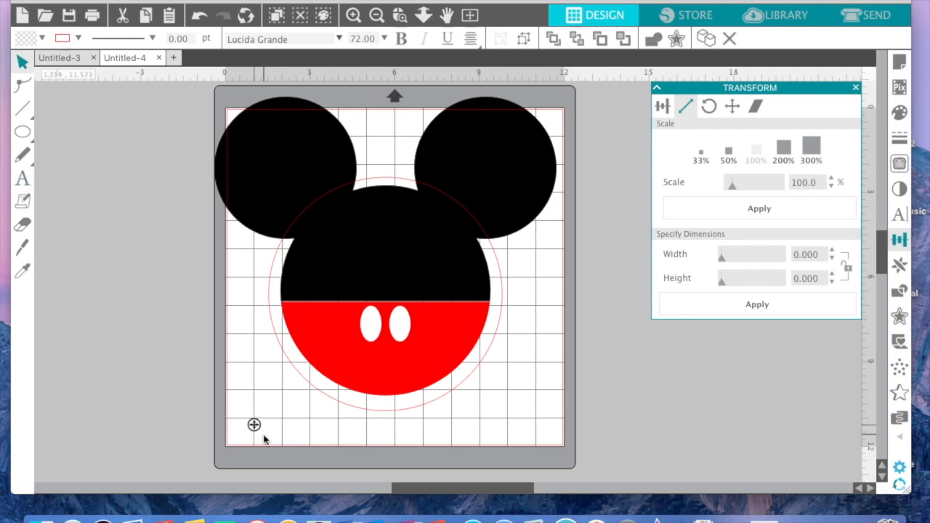
text(Dis)
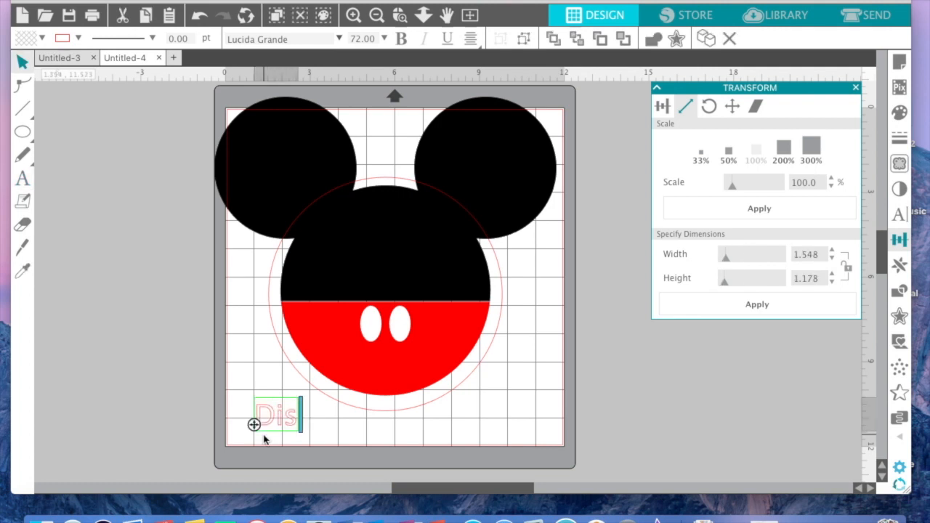
text(ney)
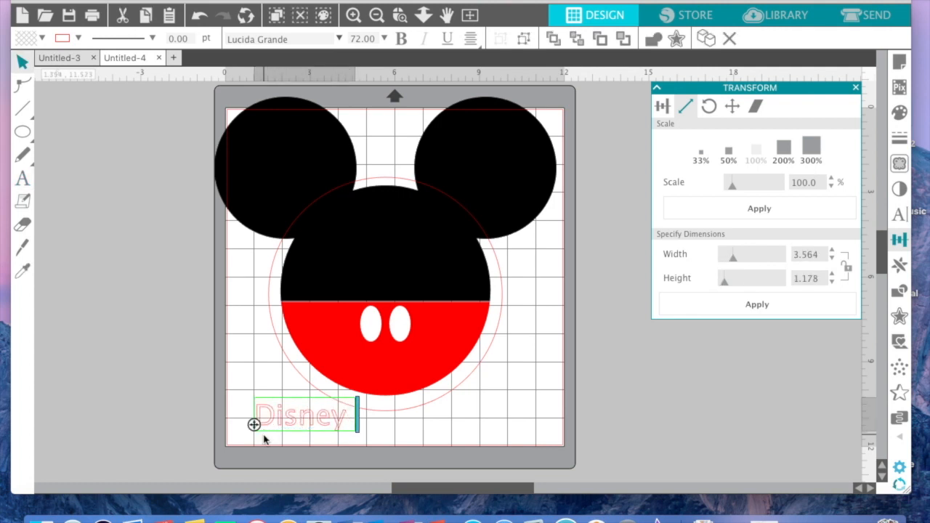
text( Family Vacation)
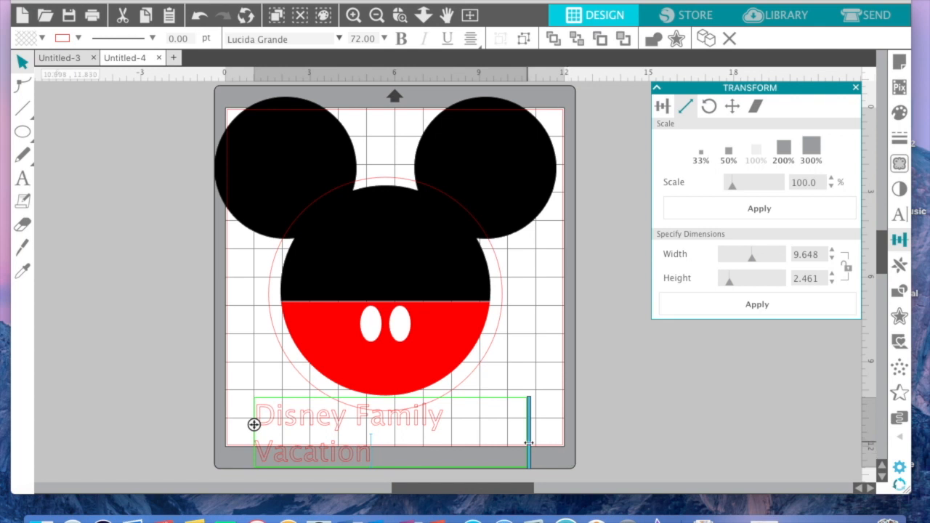
drag(528, 438, 241, 385)
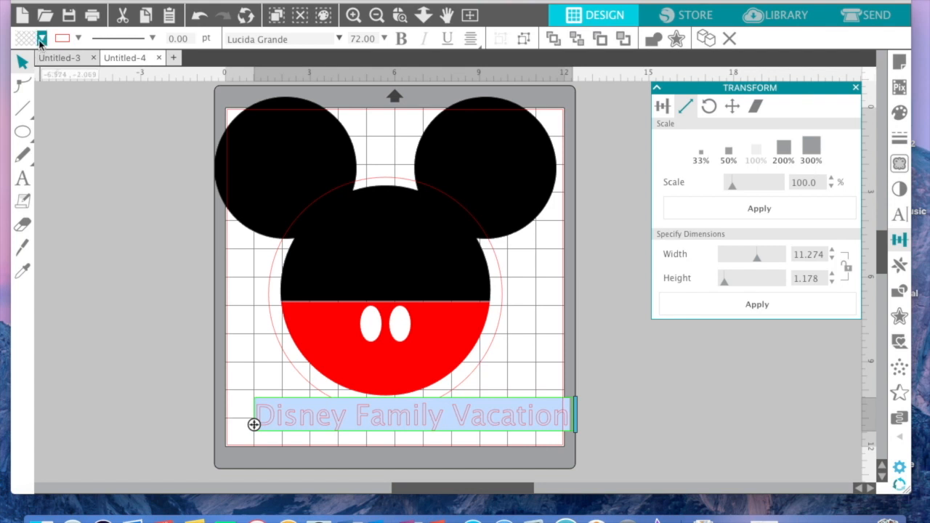
- Fill the "Disney Family Vacation" text with black and make its outline transparent
click(41, 38)
click(122, 78)
click(78, 38)
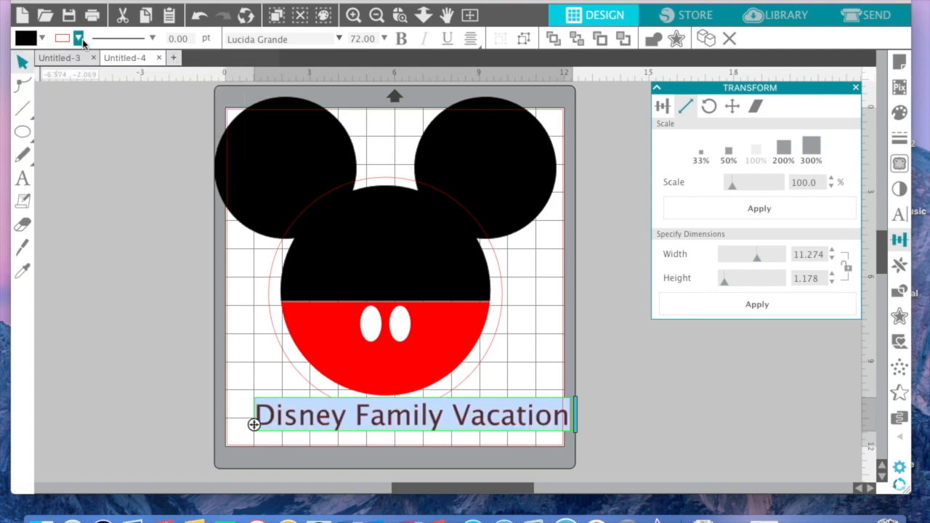
click(174, 77)
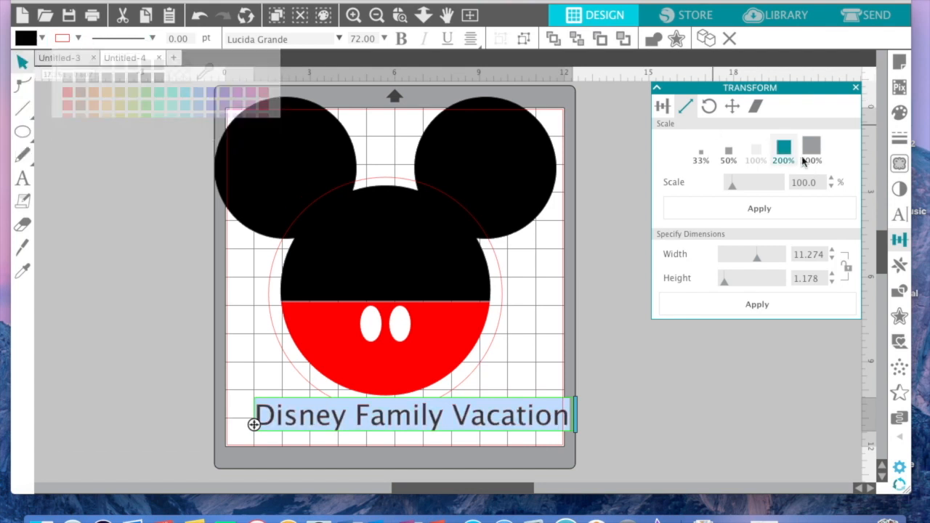
- Change the font of the "Disney Family Vacation" text to New Walt Disney Font
click(895, 214)
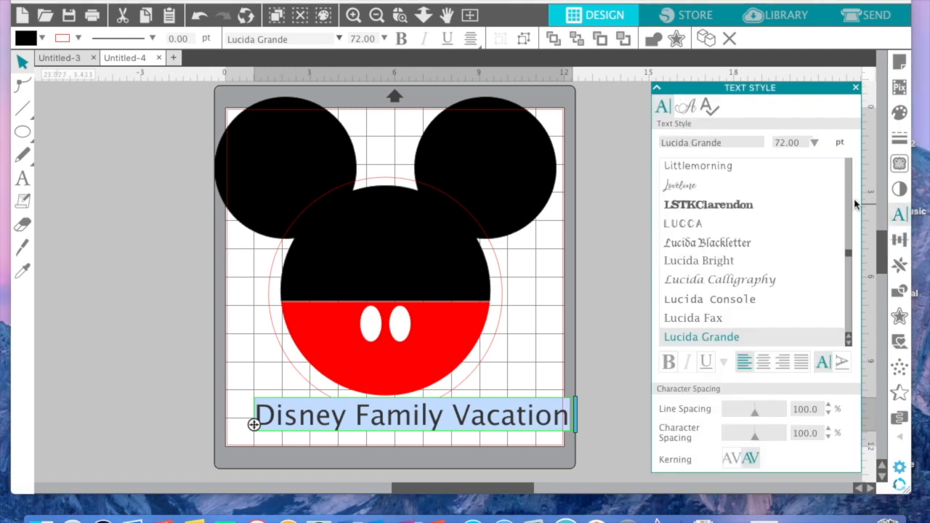
click(737, 145)
text(new walt)
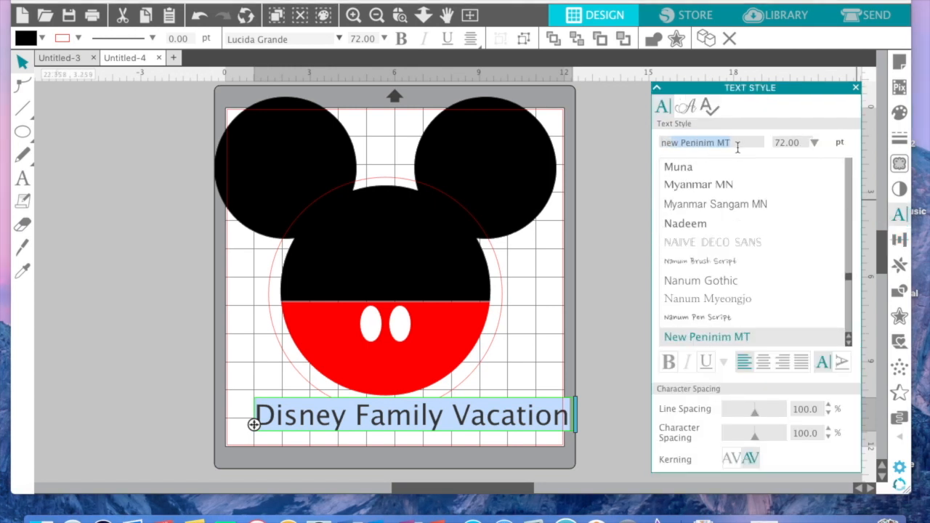
key(Return)
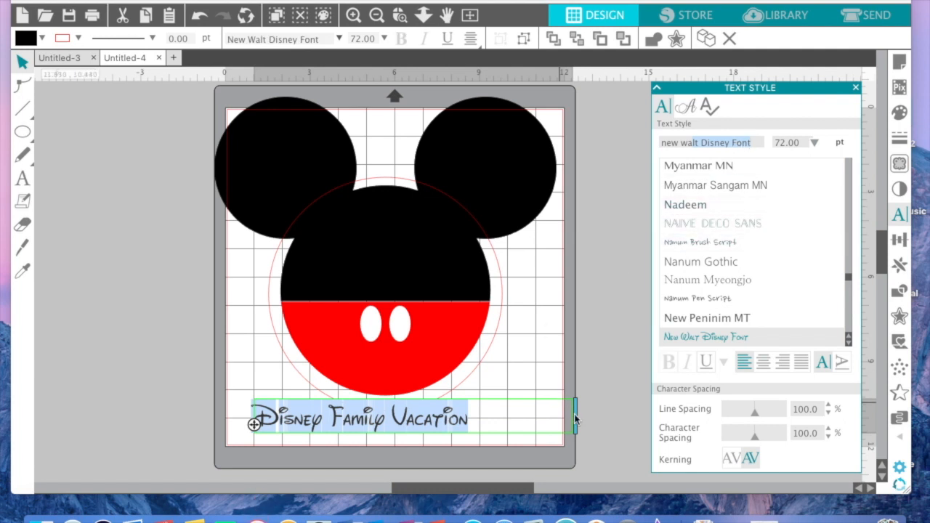
- Set the text size to 80 pt and narrow the text box to fit the single line
click(384, 38)
click(367, 38)
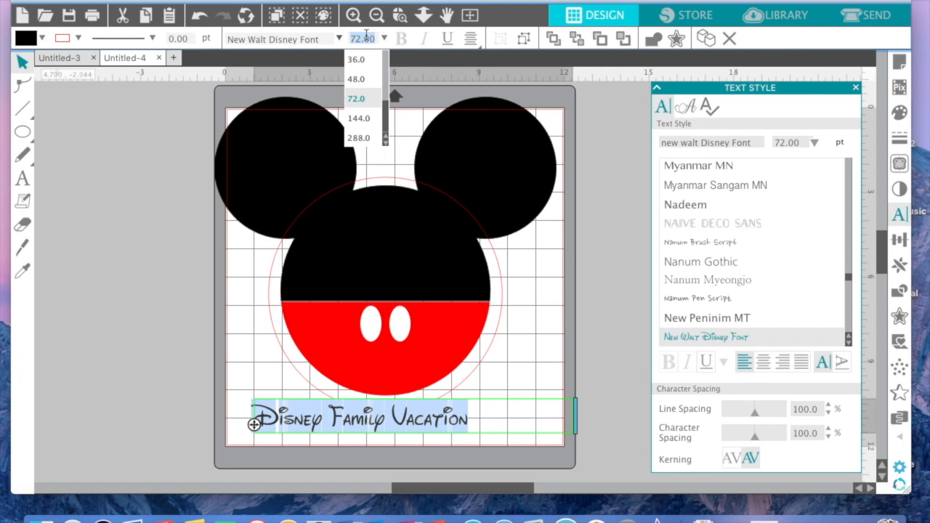
key(Return)
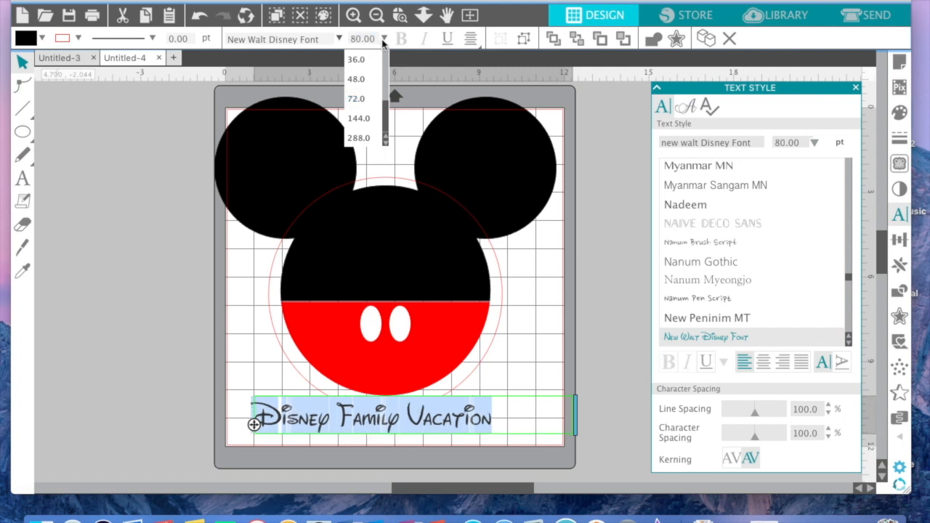
click(383, 40)
drag(574, 416, 495, 416)
click(526, 420)
- Attach the text to the guide circle so it curves along the bottom edge of the face
drag(319, 422, 343, 421)
click(298, 425)
click(290, 420)
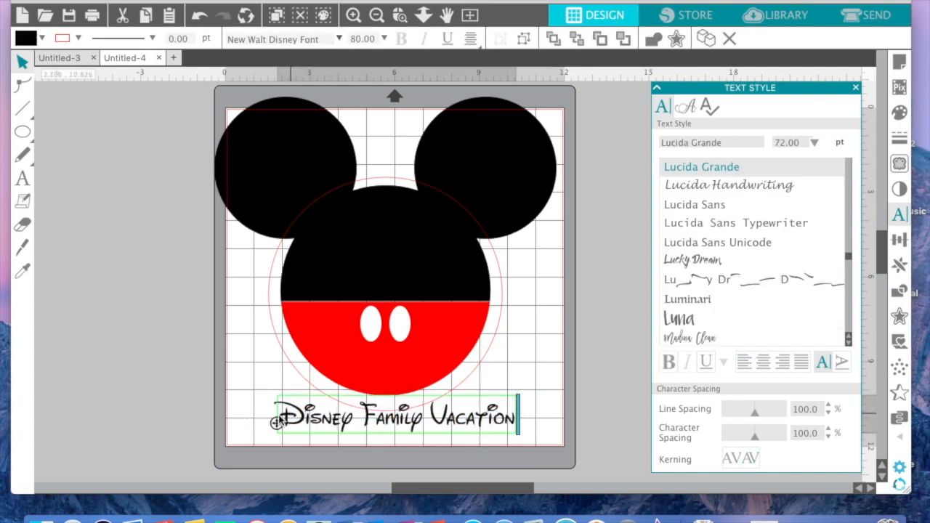
drag(277, 424, 300, 357)
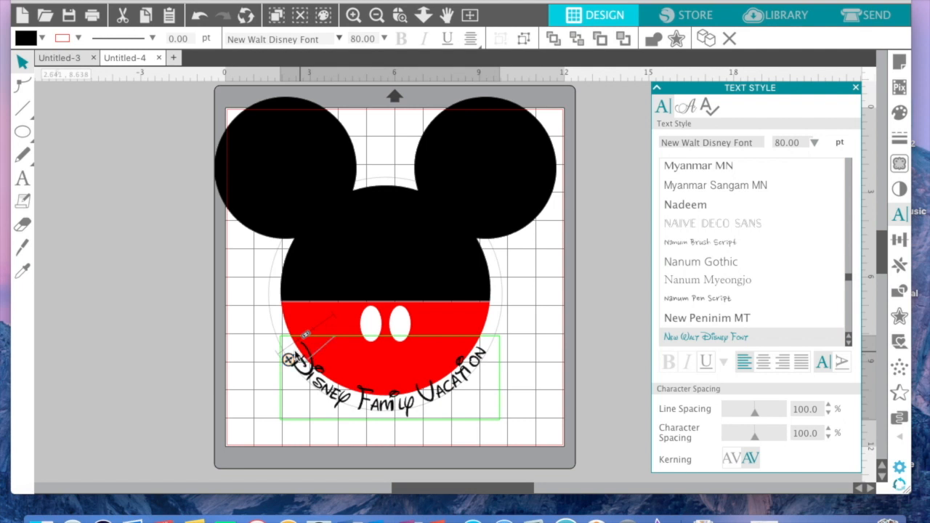
click(260, 370)
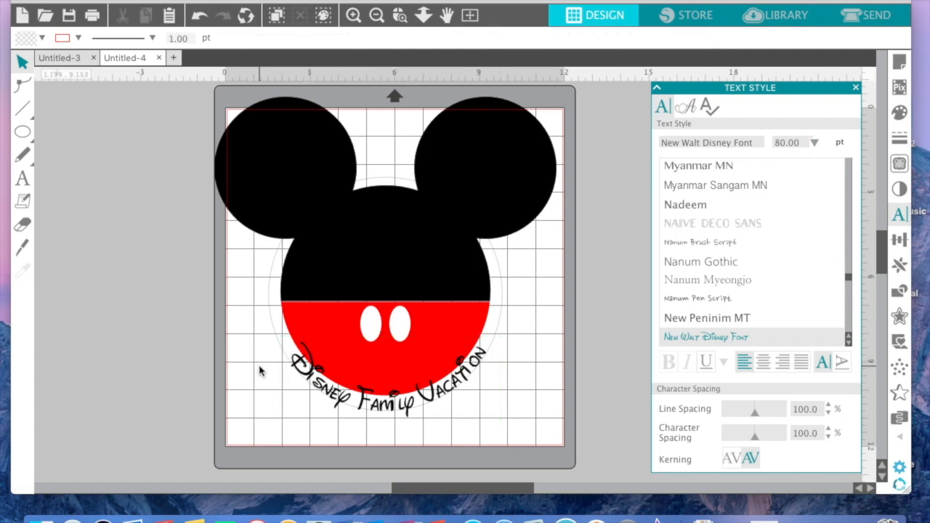
- Convert the curved text to a path and delete the guide circle around the face
click(317, 383)
right_click(317, 383)
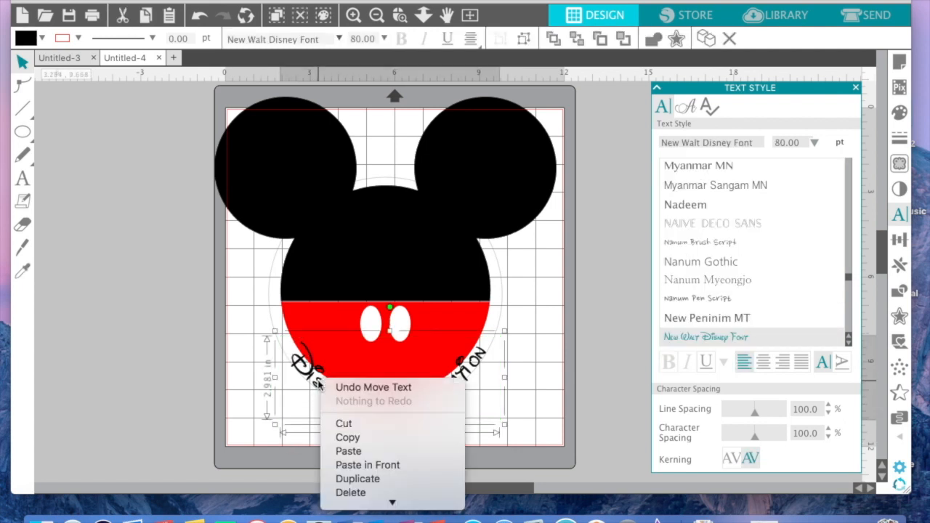
scroll(372, 435, down, 5)
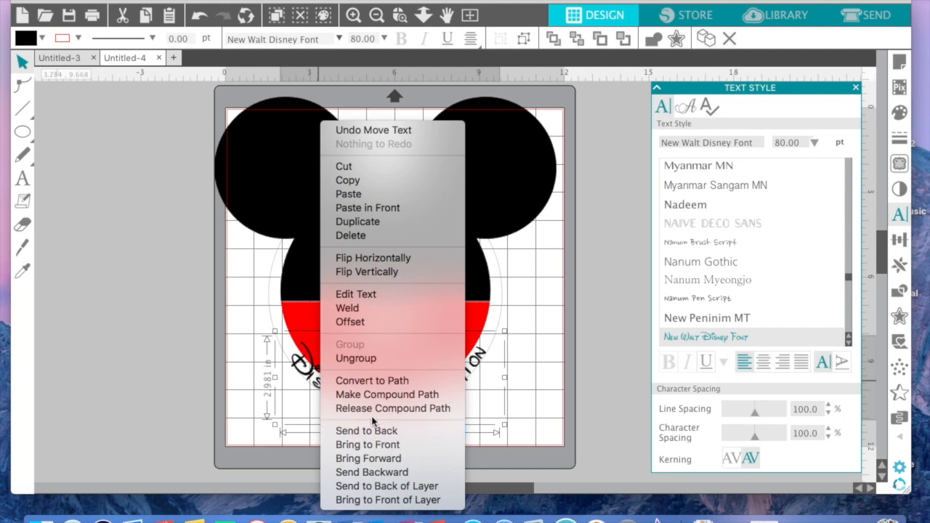
click(372, 381)
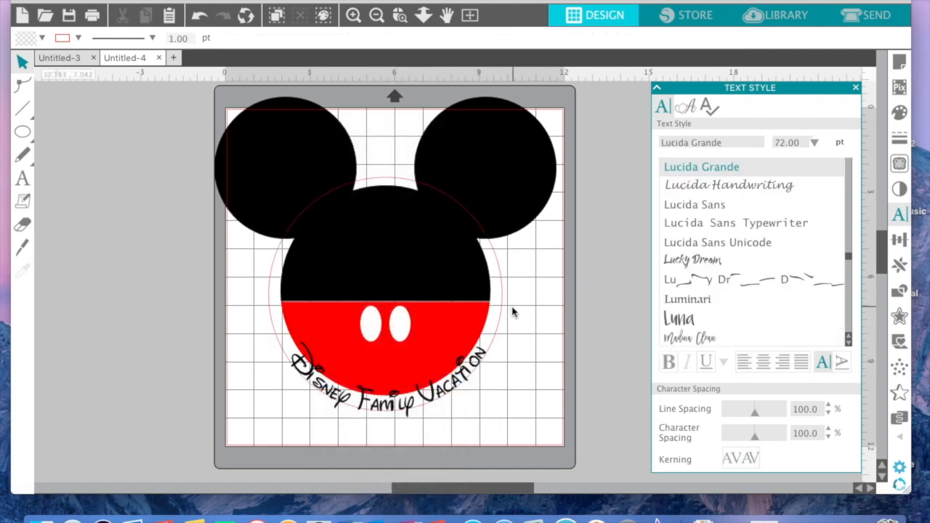
click(502, 320)
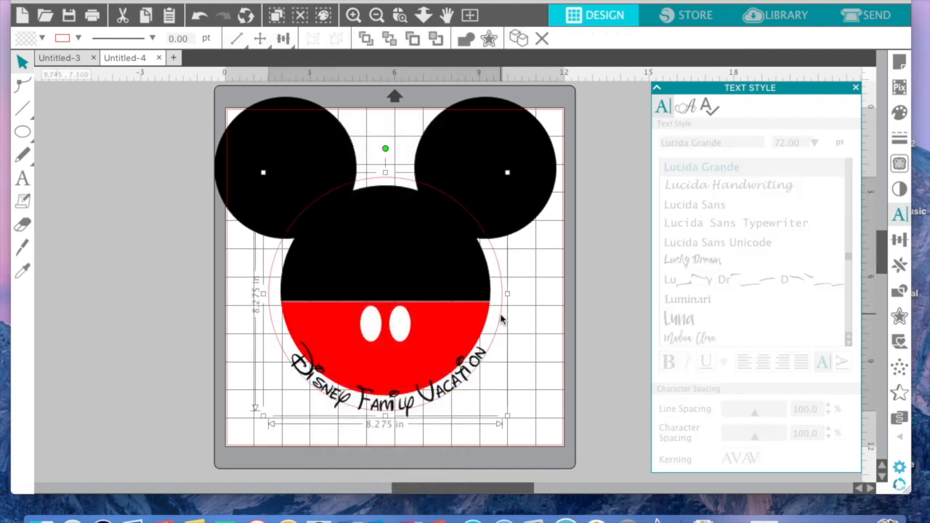
click(502, 320)
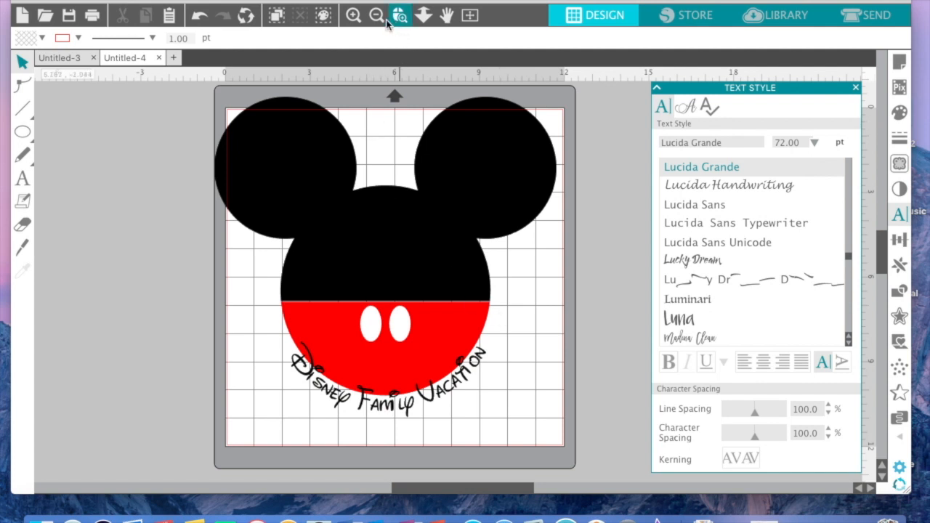
- Move the curved text straight down until all its letters clear the red half of the face
click(354, 15)
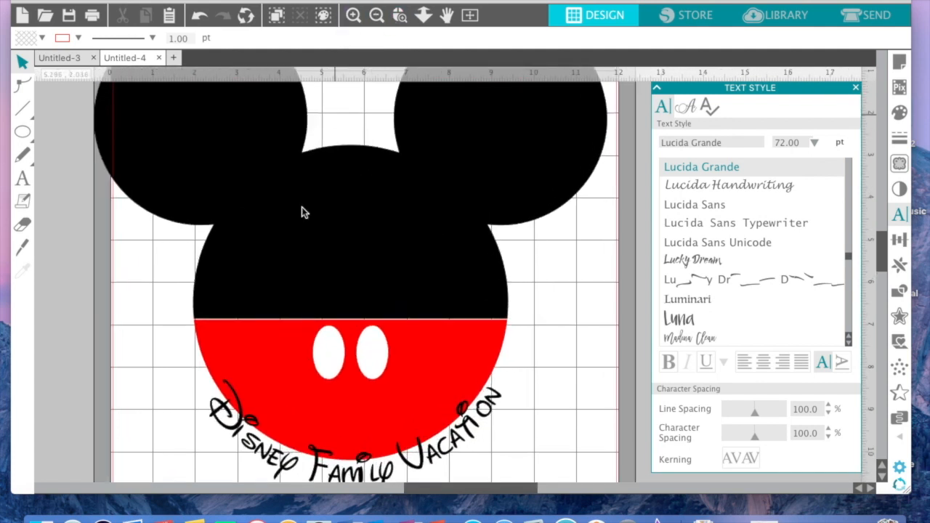
scroll(272, 280, down, 5)
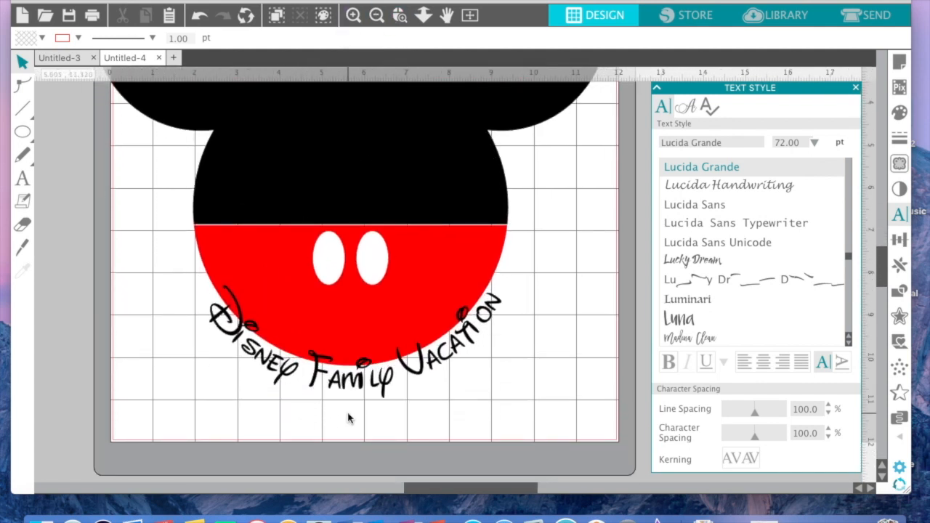
click(340, 384)
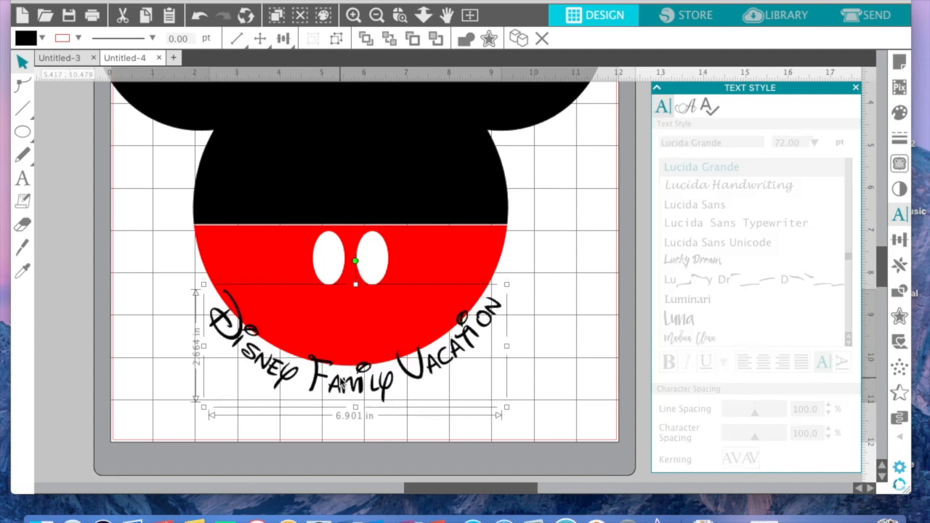
key(Down)
key(Down)
key(Down)
key(Down)
key(Down)
key(Down)
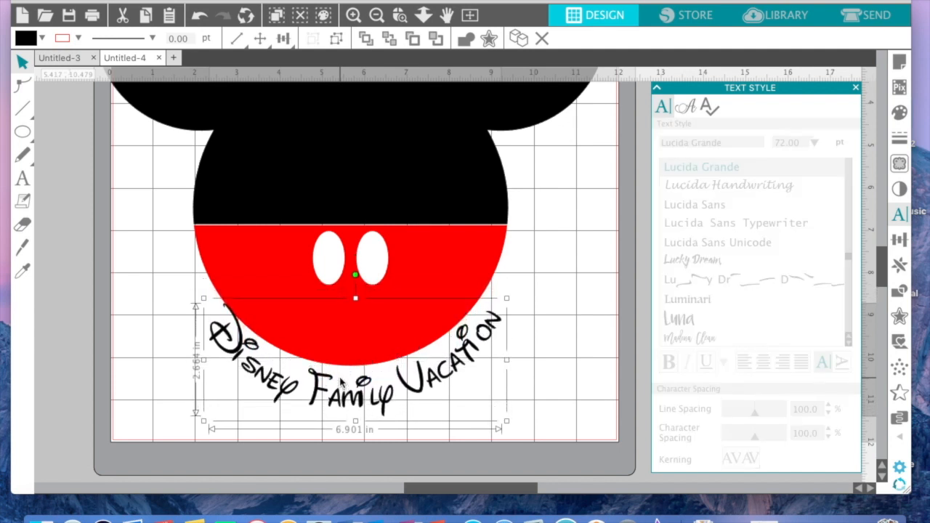
key(Down)
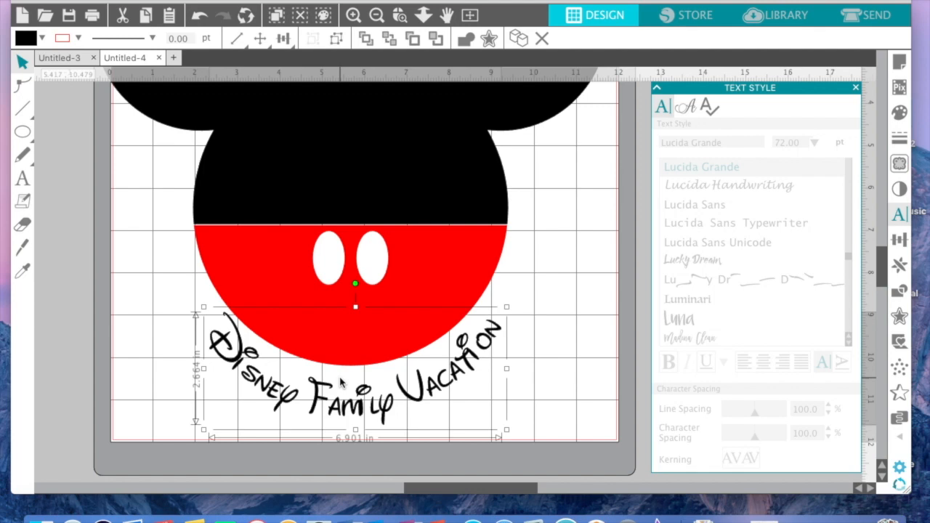
- Ungroup the curved text and nudge the "i" in "Family" slightly right to even out its letter spacing
right_click(351, 404)
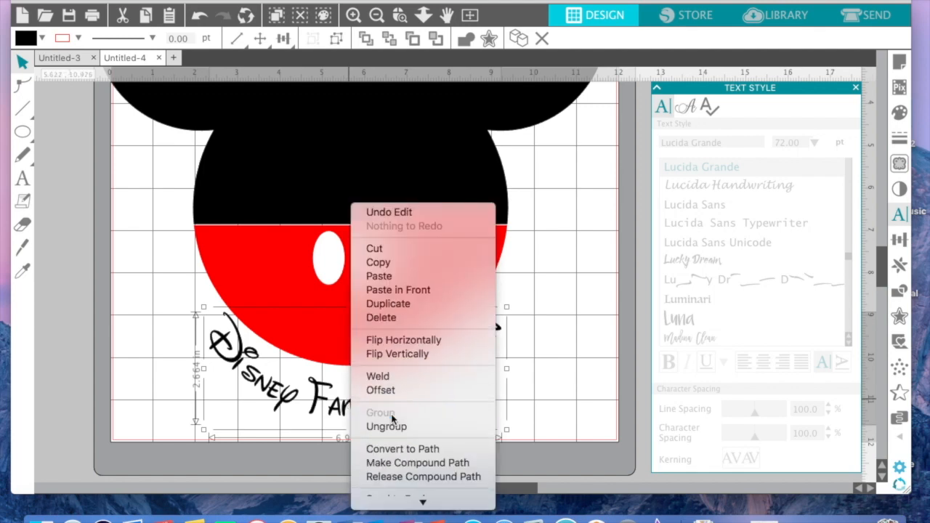
click(393, 429)
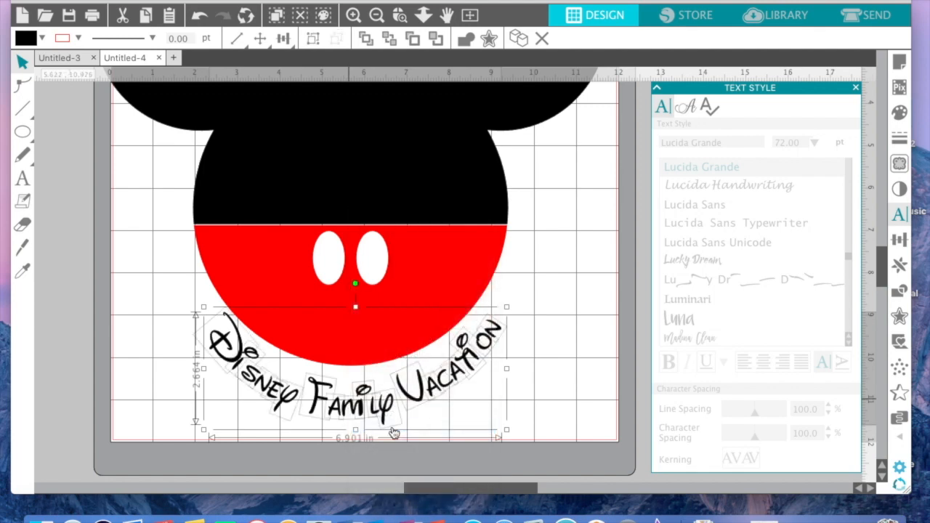
click(366, 397)
key(Right)
key(Right)
key(Right)
key(Right)
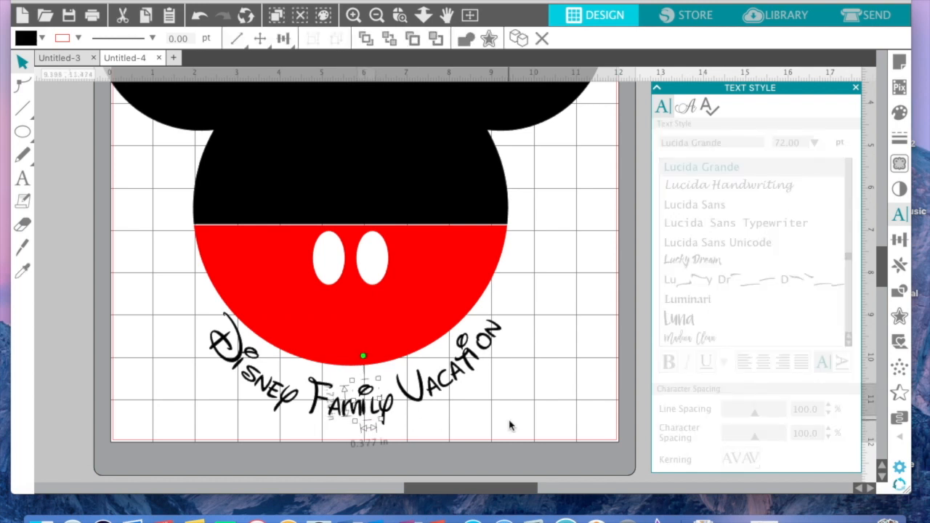
key(Right)
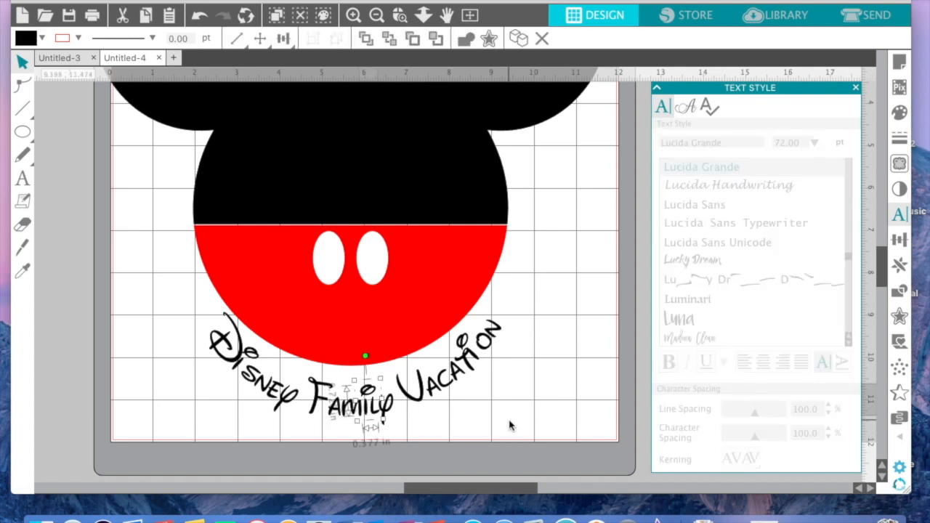
click(510, 426)
- Nudge the "i" in "Vacation" slightly right and up to even out its letter spacing
click(475, 357)
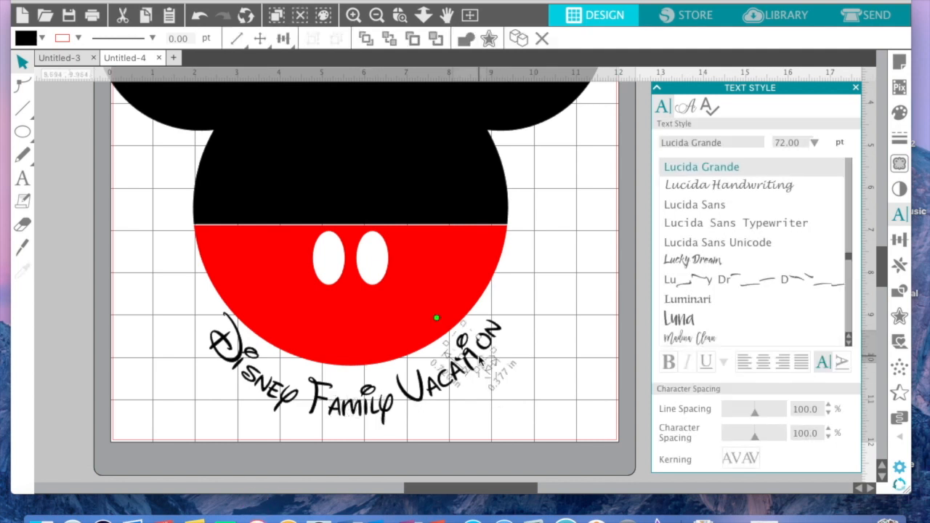
key(Right)
key(Right)
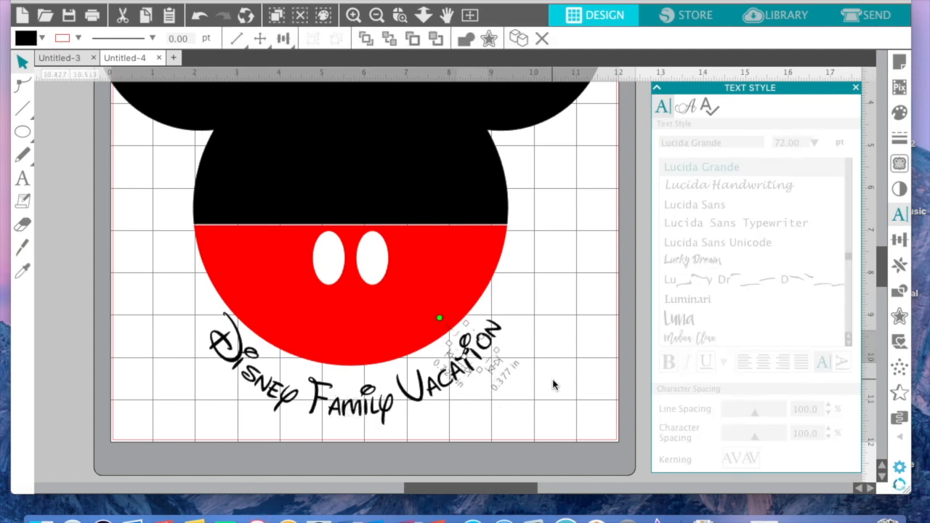
key(Up)
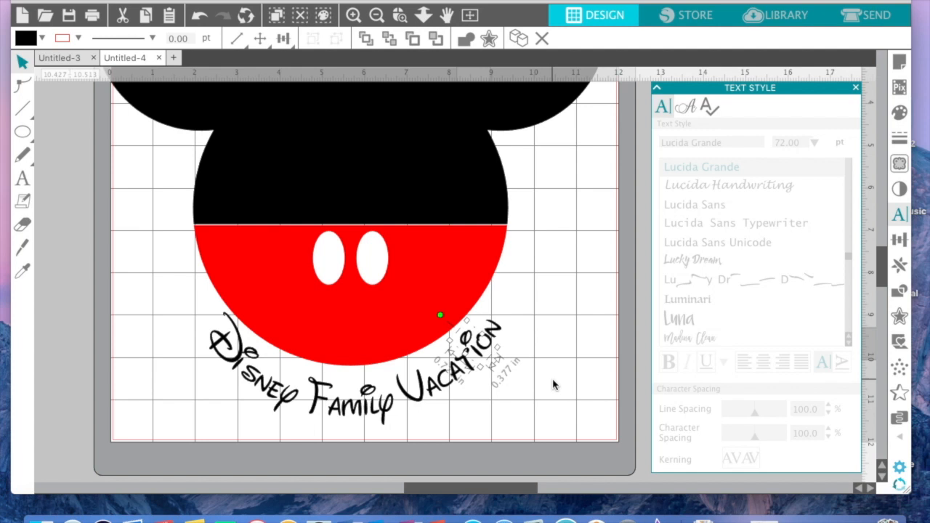
key(Right)
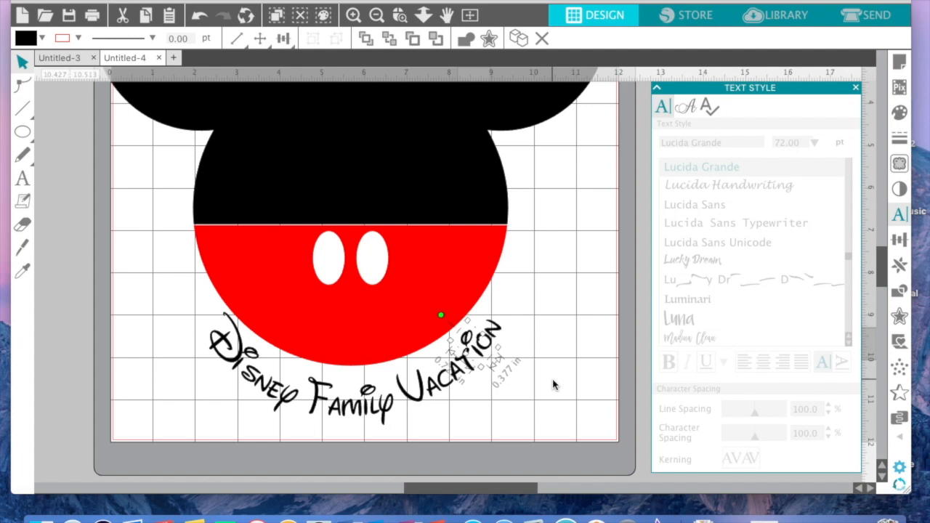
click(553, 386)
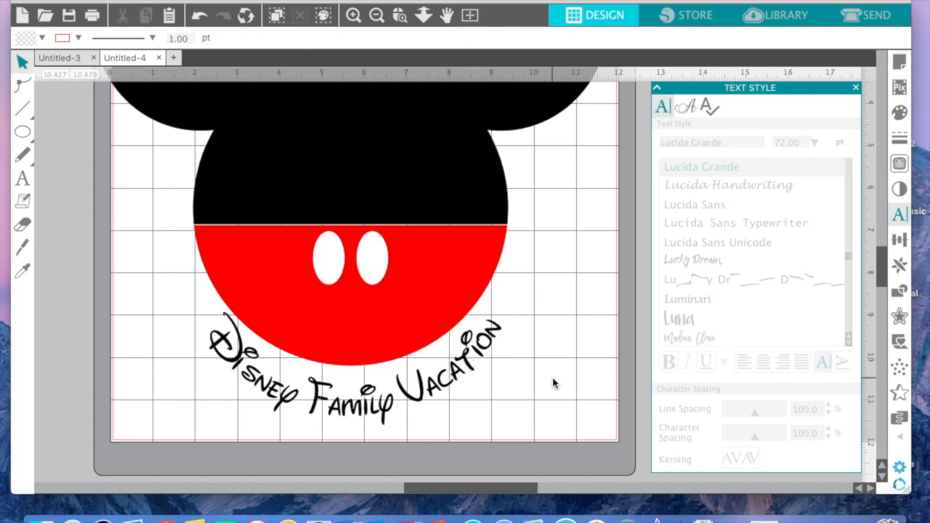
- Nudge the first "i" in "Disney" slightly right and down along the curve
click(240, 354)
key(Right)
key(Right)
key(Right)
key(Right)
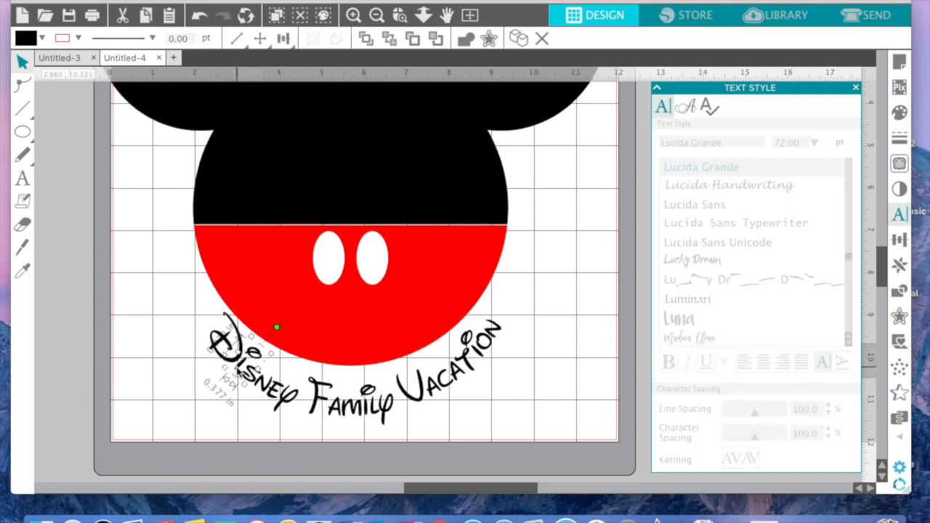
key(Left)
key(Right)
key(Down)
click(193, 391)
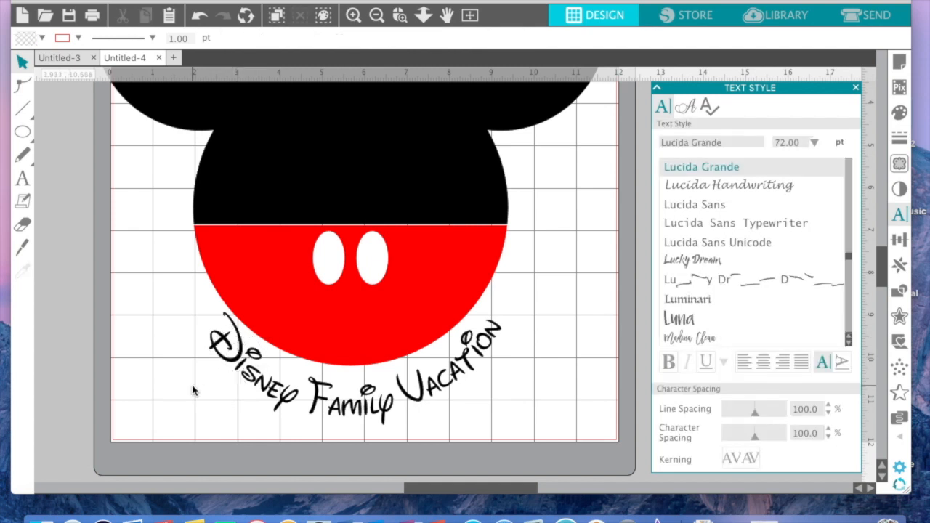
- Select all the letters of "Disney Family Vacation" and group them
click(216, 355)
drag(240, 370, 497, 331)
right_click(494, 332)
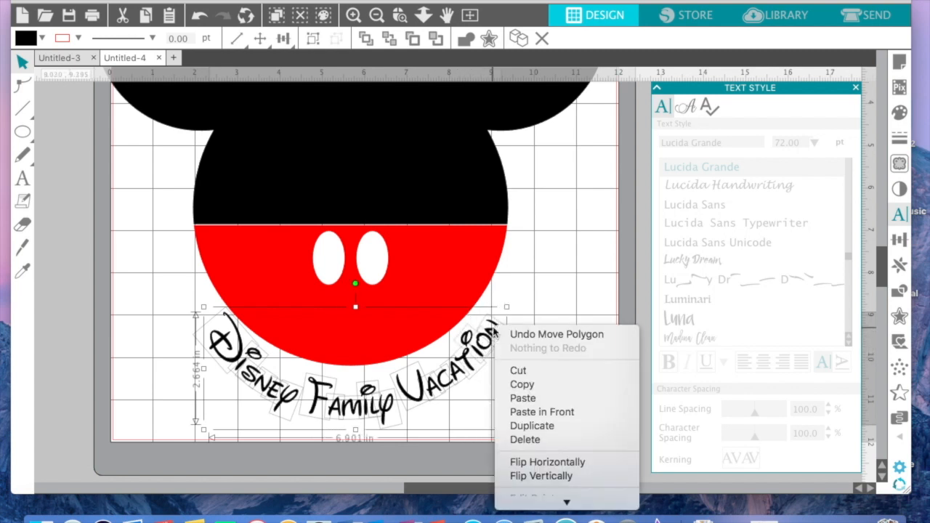
scroll(550, 378, down, 5)
click(539, 359)
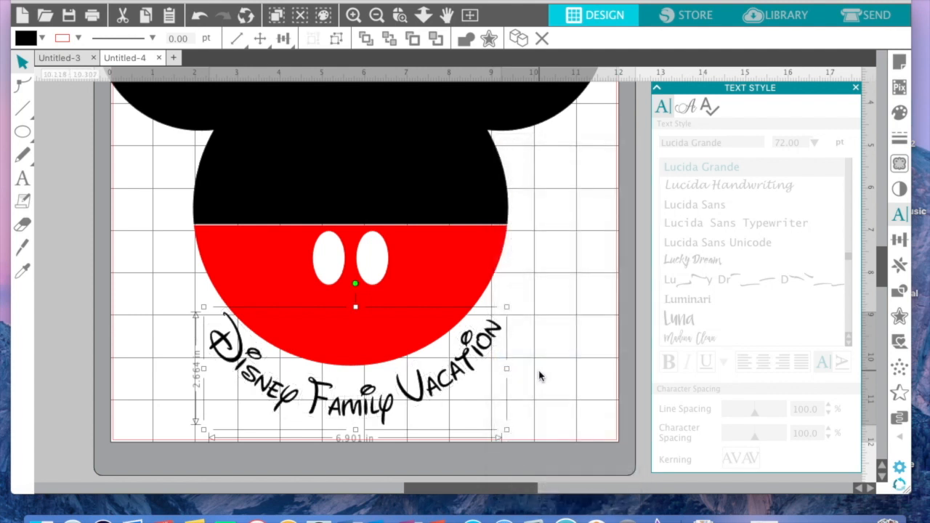
- Nudge the mouse head to the right until it is centered above the curved text
click(221, 239)
key(Right)
key(Right)
key(Right)
key(Right)
key(Right)
key(Right)
key(Right)
key(Right)
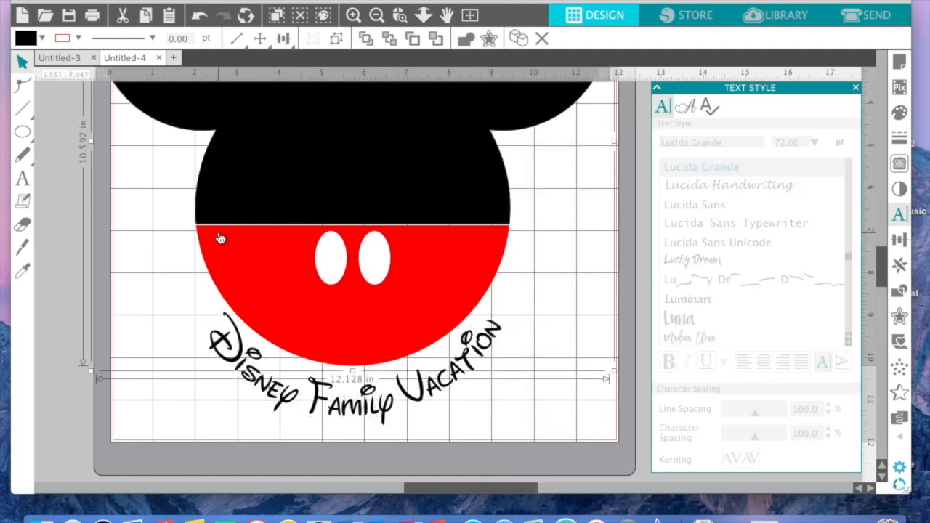
key(Right)
key(Right)
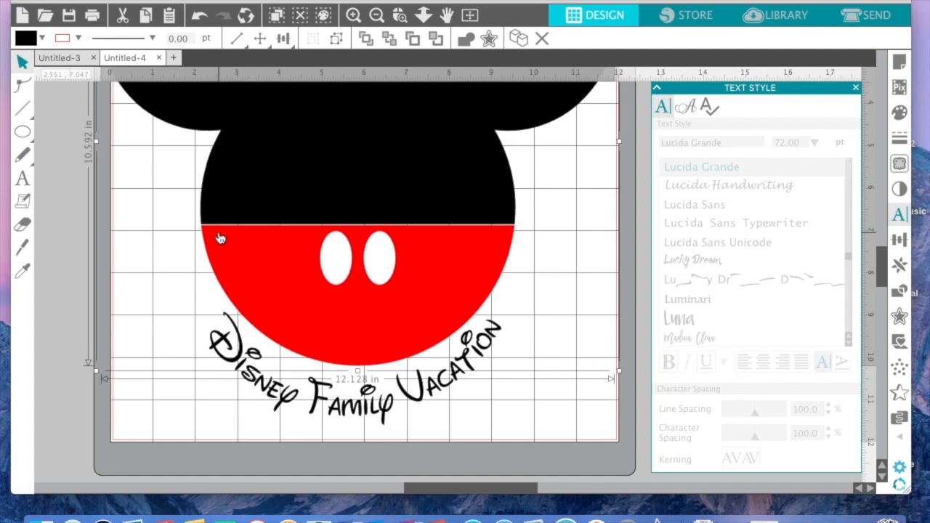
key(Left)
key(Left)
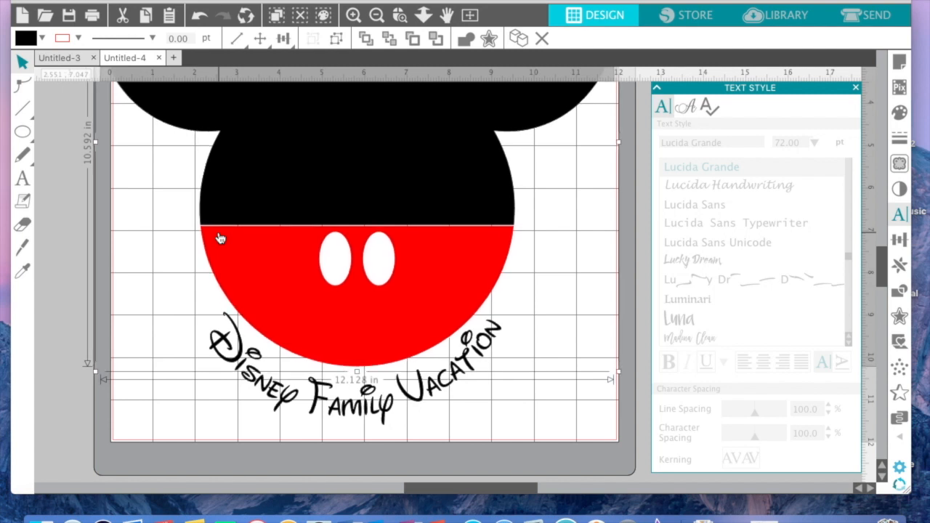
- Group the mouse head with the curved text and move the whole design to the center of the page
drag(545, 399, 183, 179)
right_click(240, 168)
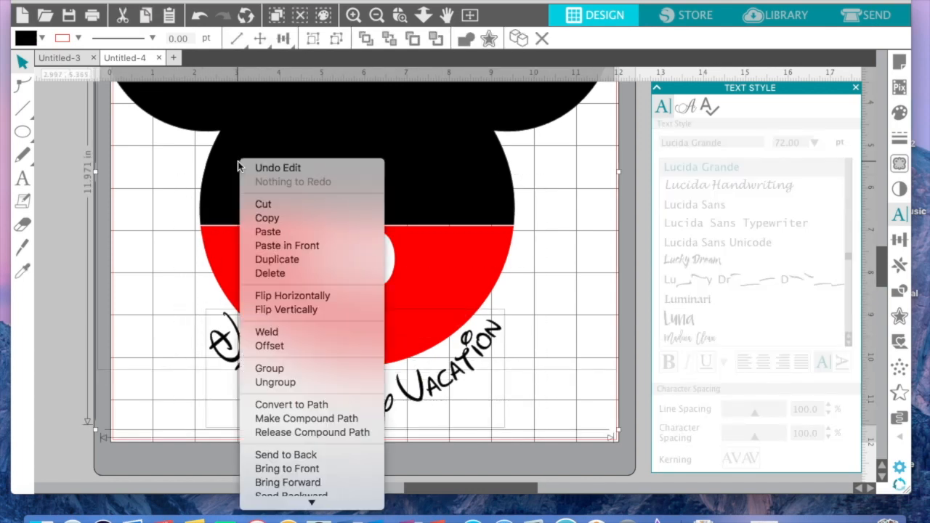
click(116, 400)
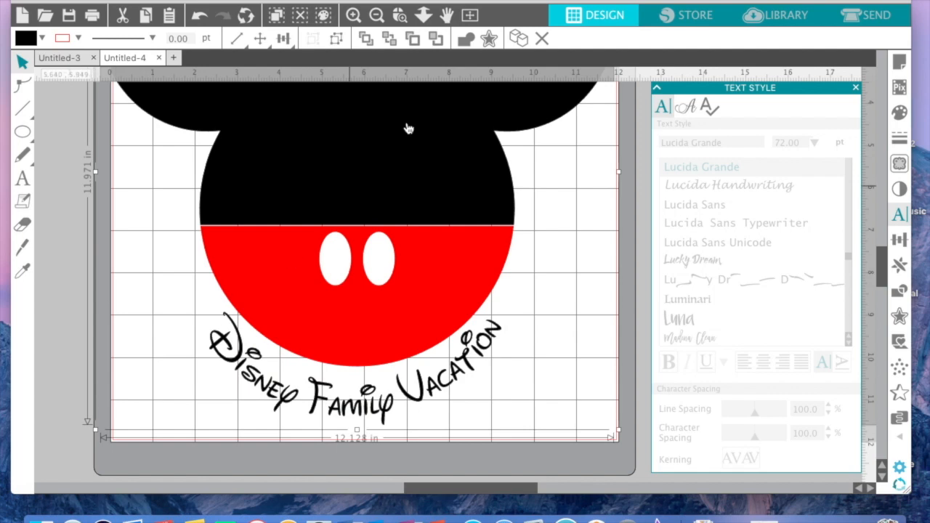
click(374, 15)
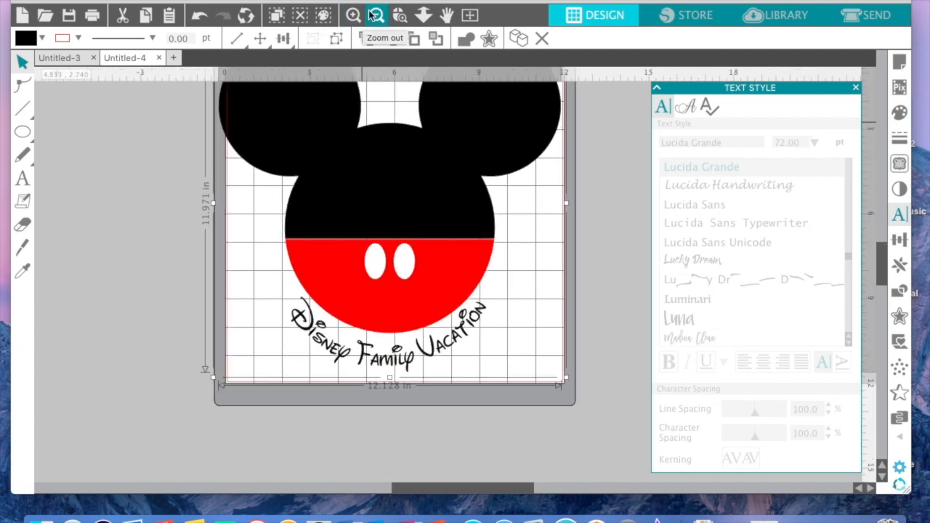
mouse_move(499, 208)
mouse_down()
mouse_move(519, 214)
mouse_move(505, 210)
mouse_up()
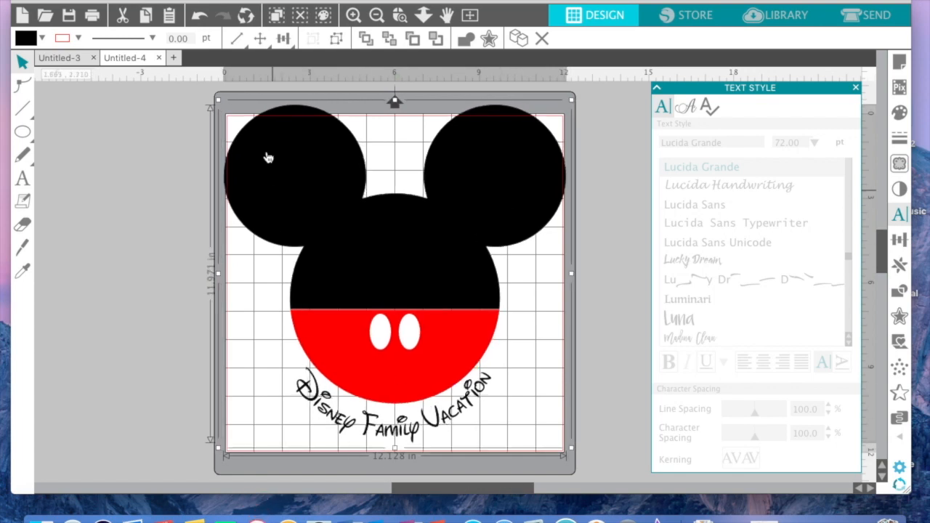